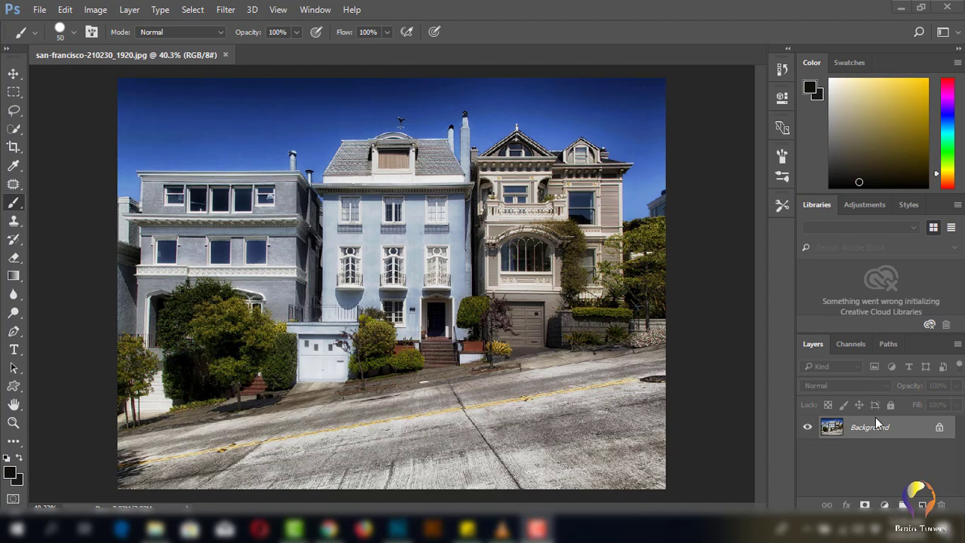
# Open Color Range on Sampled Colors at Fuzziness 31, previewing the selection mask
pyautogui.click(198, 15)
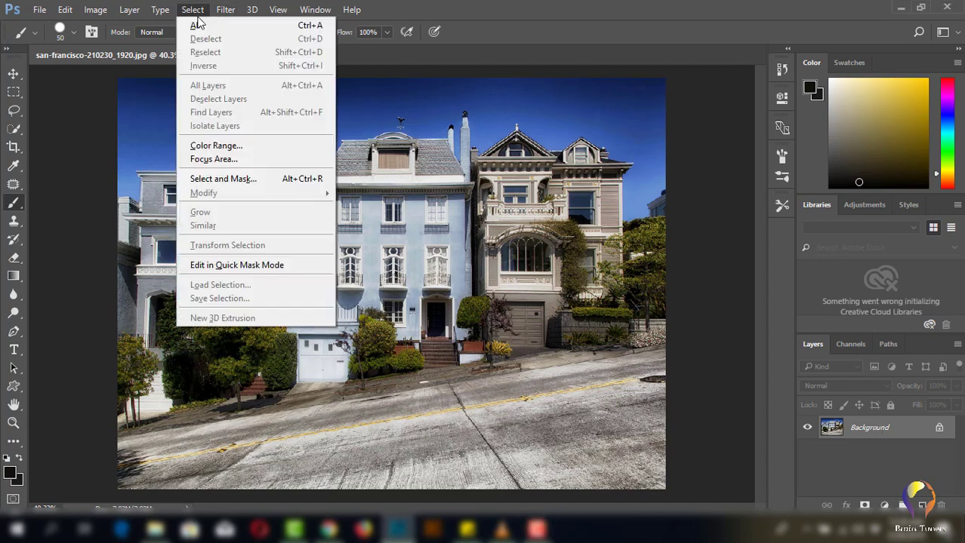
pyautogui.click(245, 150)
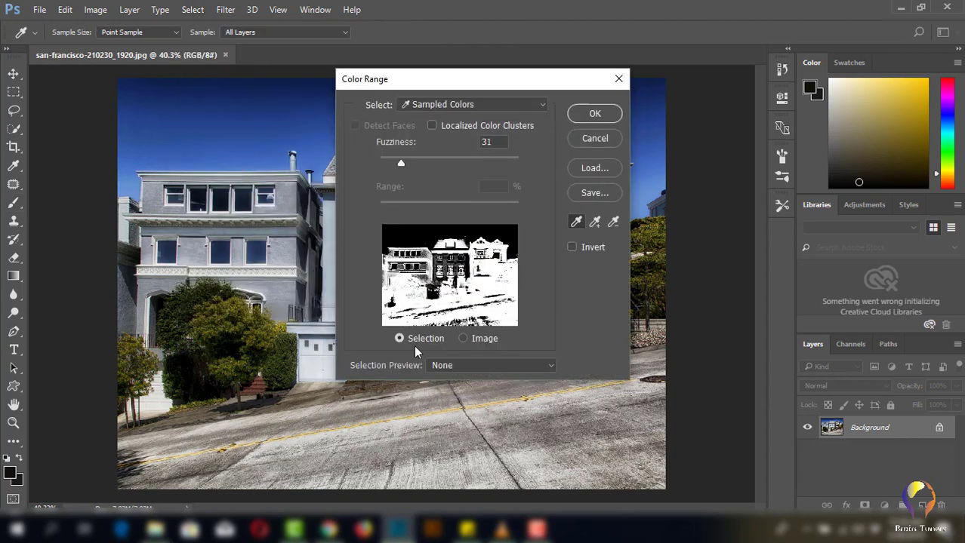
pyautogui.click(463, 339)
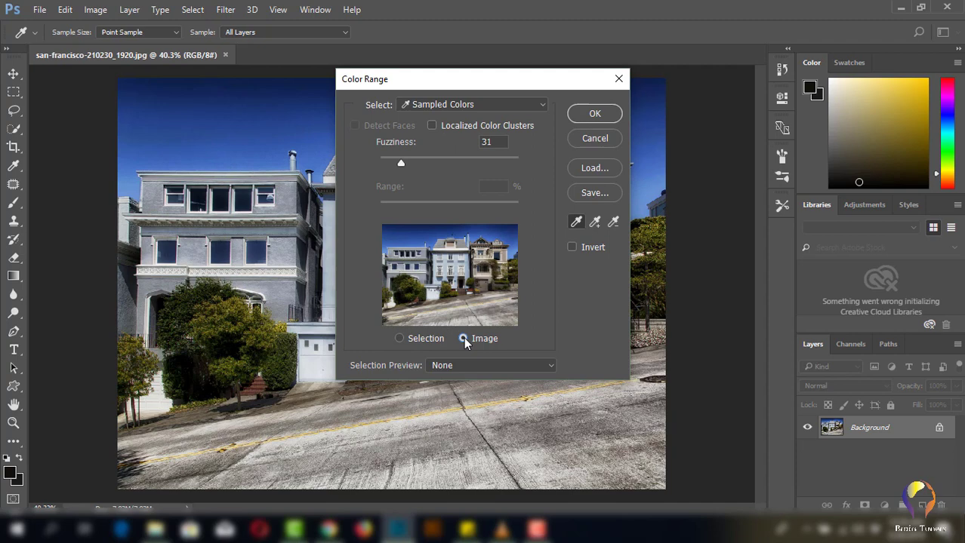
pyautogui.click(400, 339)
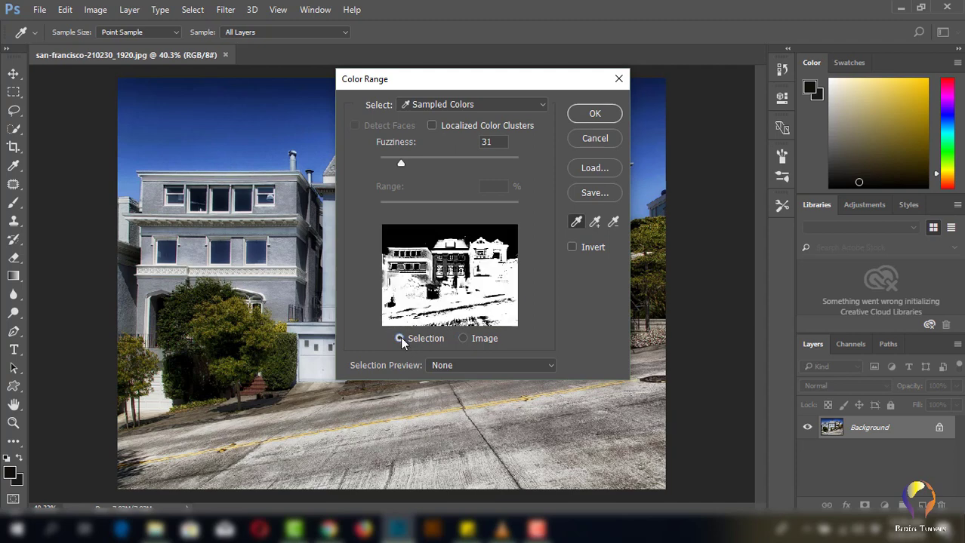
pyautogui.click(544, 105)
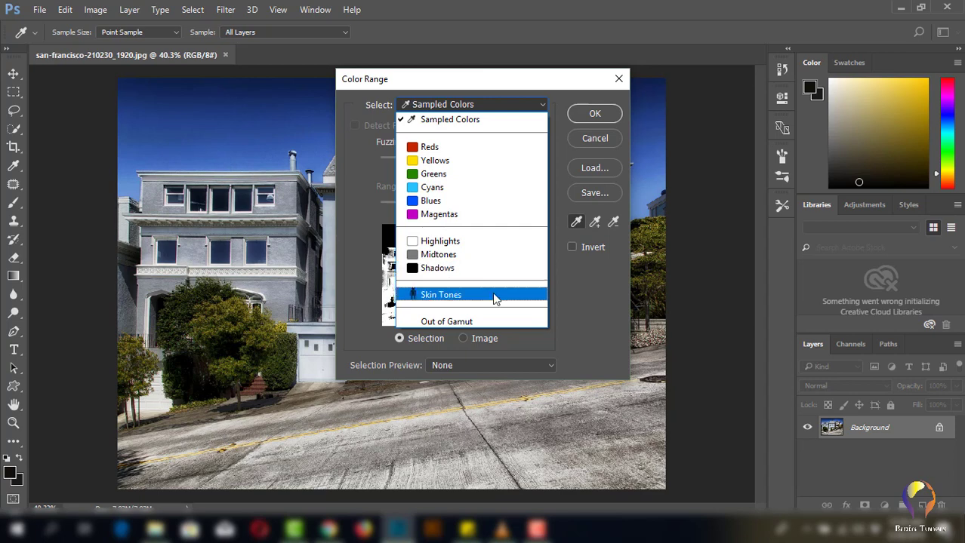
pyautogui.click(492, 121)
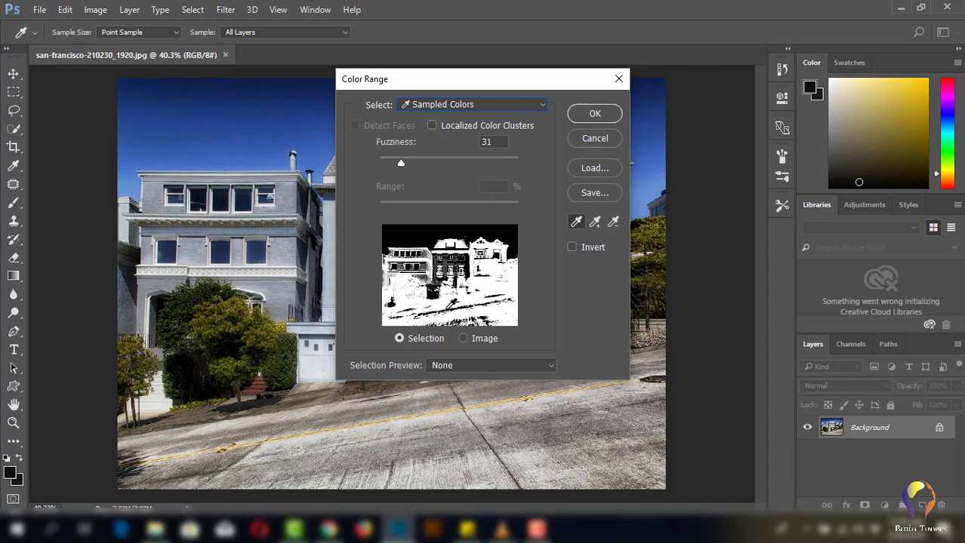
pyautogui.click(552, 367)
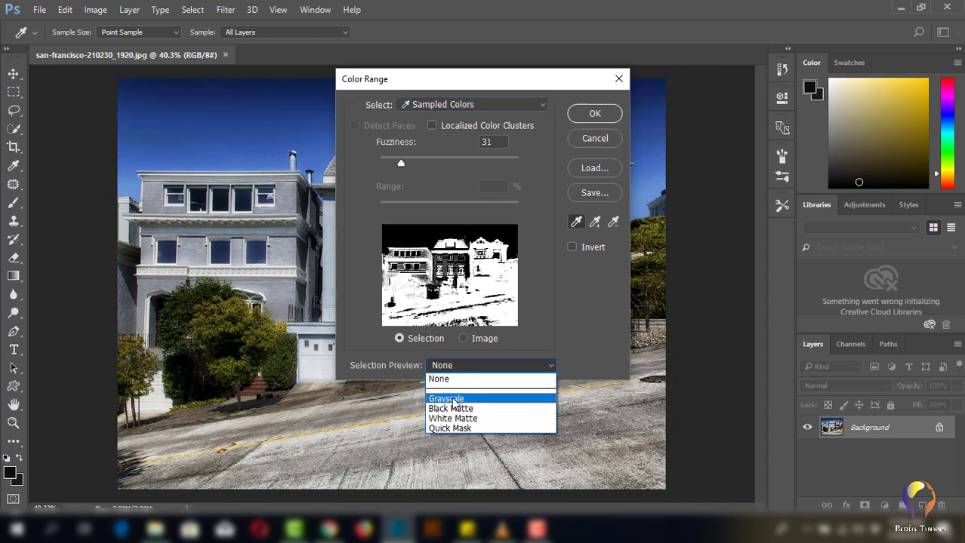
pyautogui.click(453, 398)
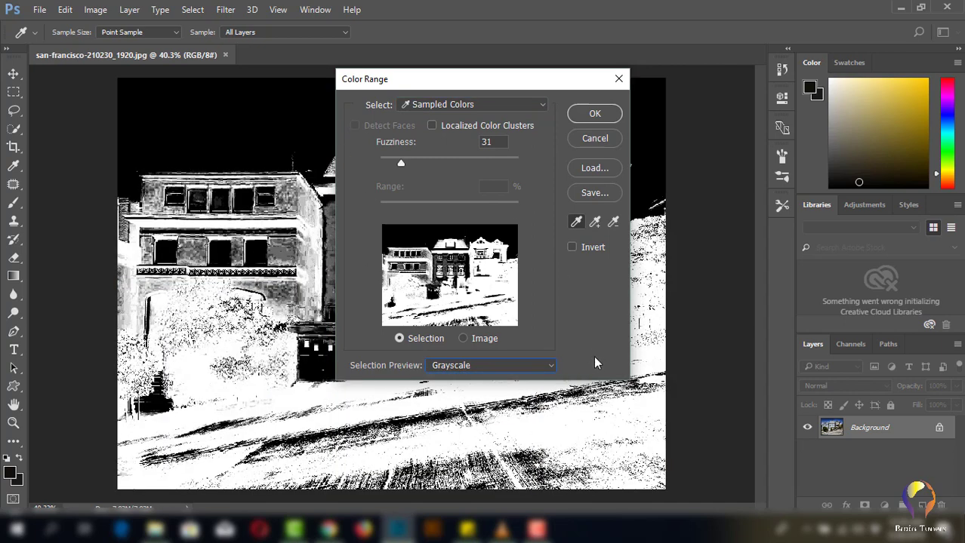
pyautogui.click(540, 368)
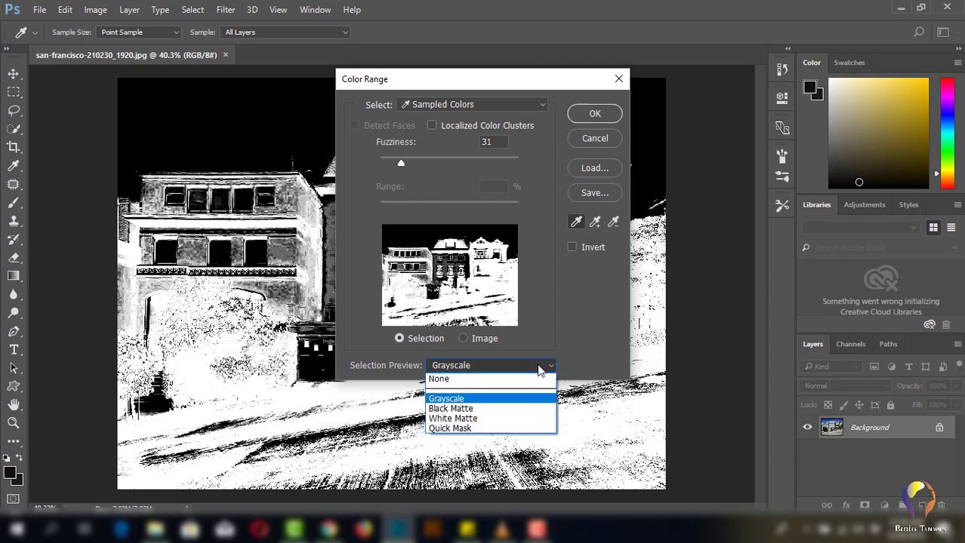
pyautogui.click(475, 409)
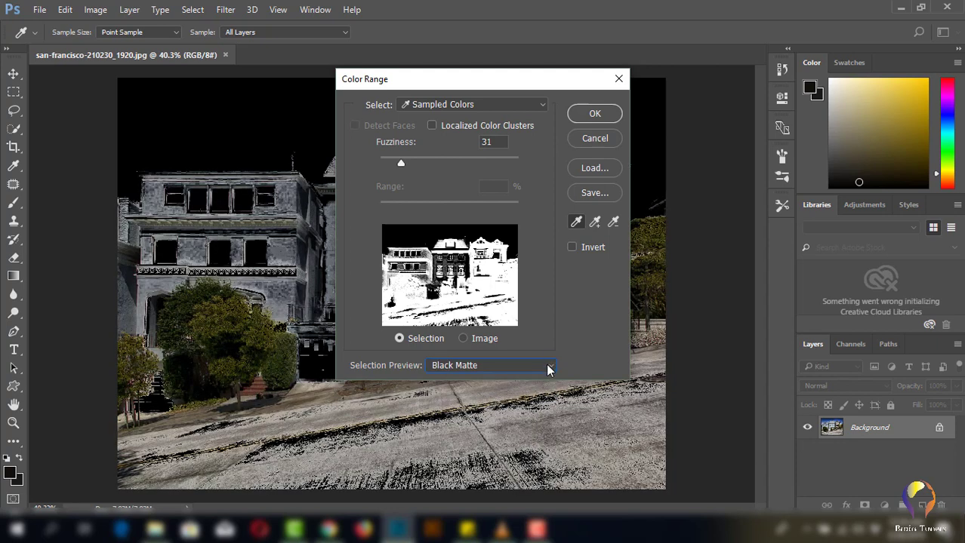
pyautogui.click(549, 368)
pyautogui.click(491, 420)
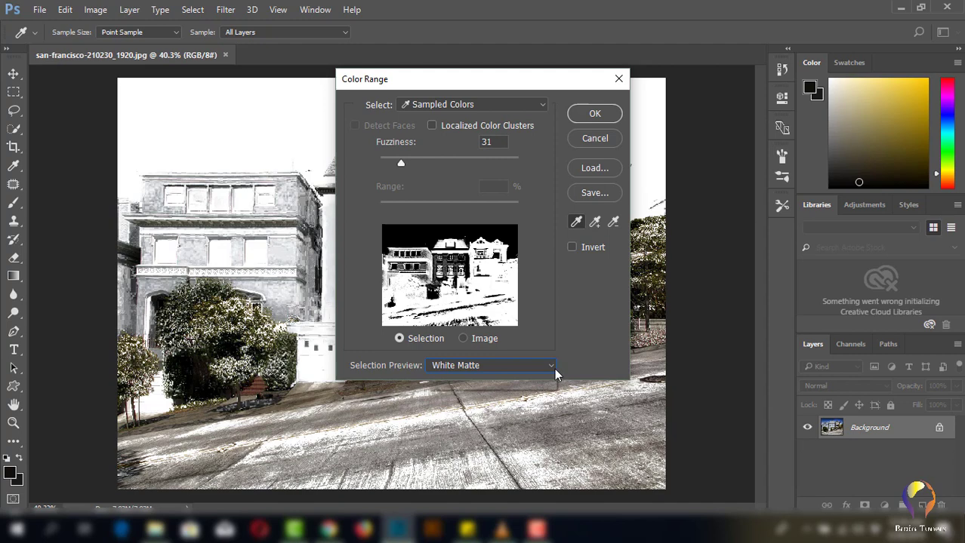
pyautogui.click(554, 369)
pyautogui.click(504, 427)
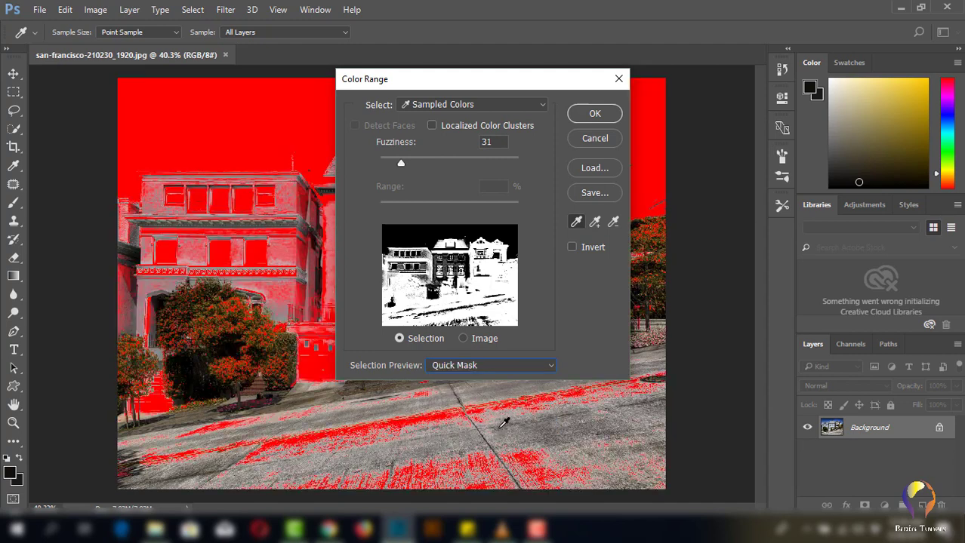
pyautogui.click(552, 368)
pyautogui.click(530, 379)
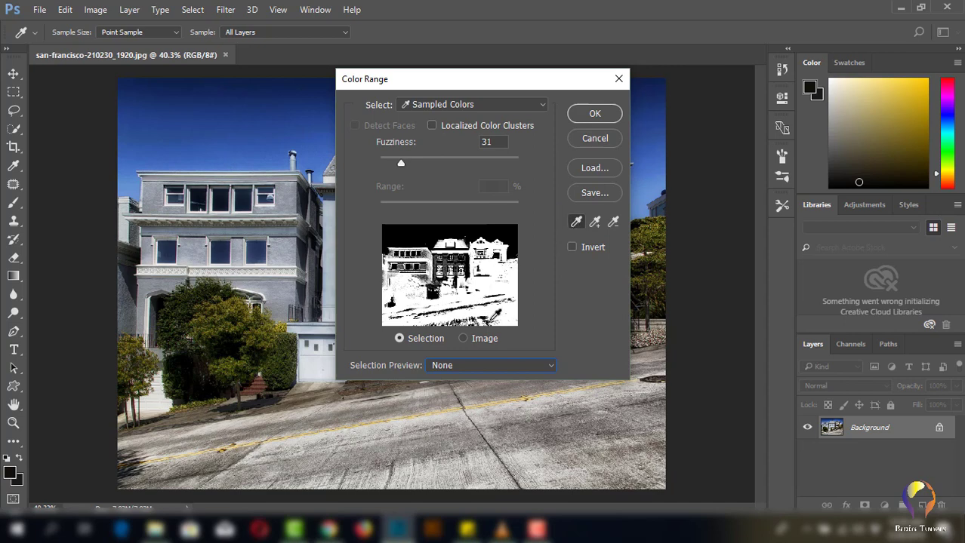
# Sample the blue sky at three spots, keeping Sampled Colors as the selection basis
pyautogui.click(512, 232)
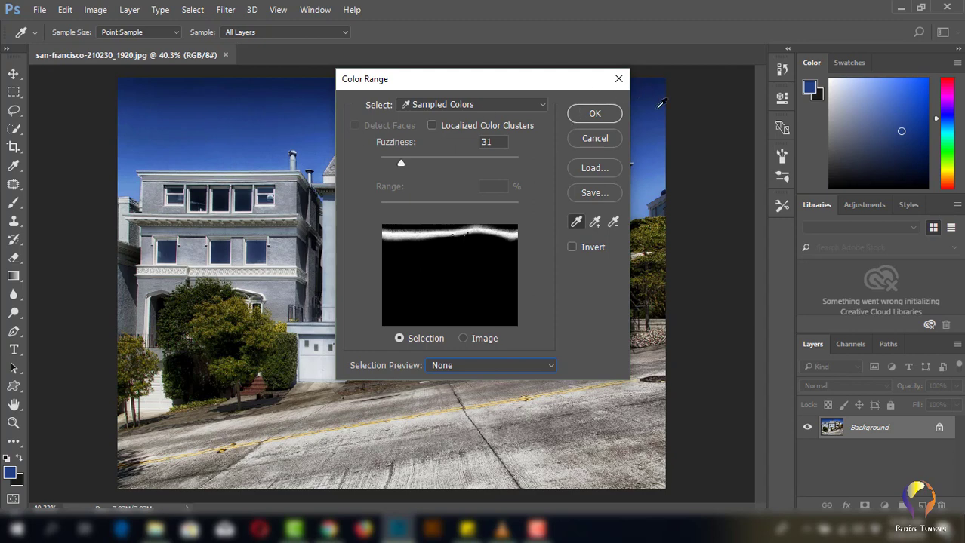
pyautogui.click(395, 240)
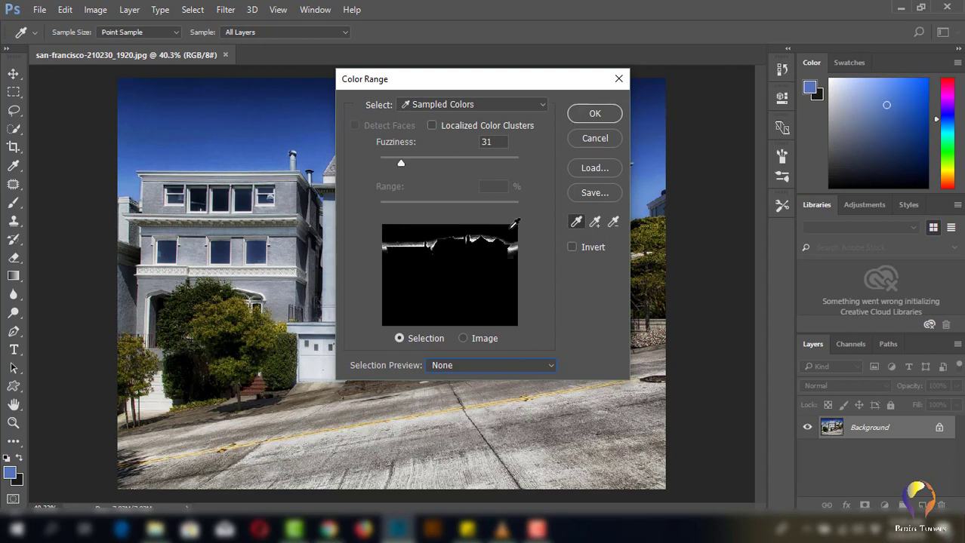
pyautogui.click(513, 254)
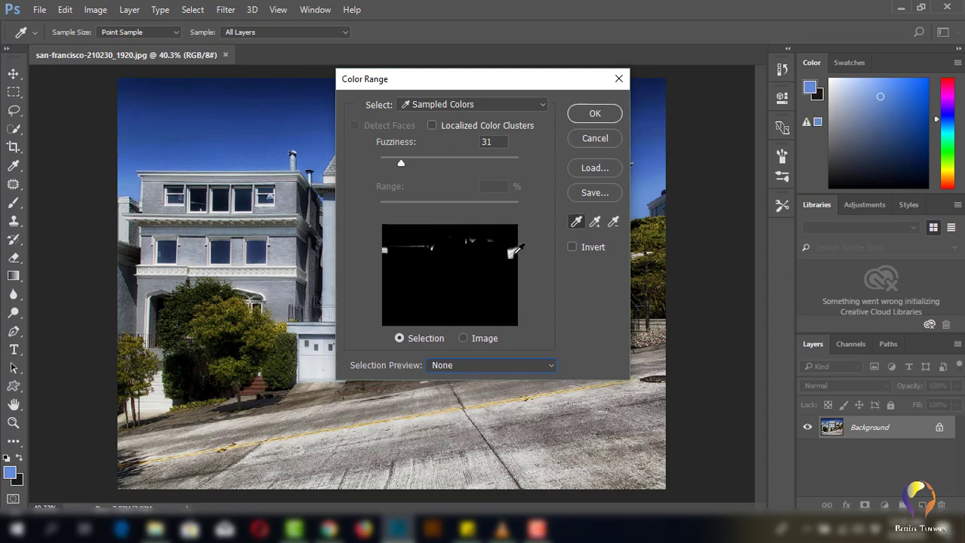
pyautogui.click(543, 106)
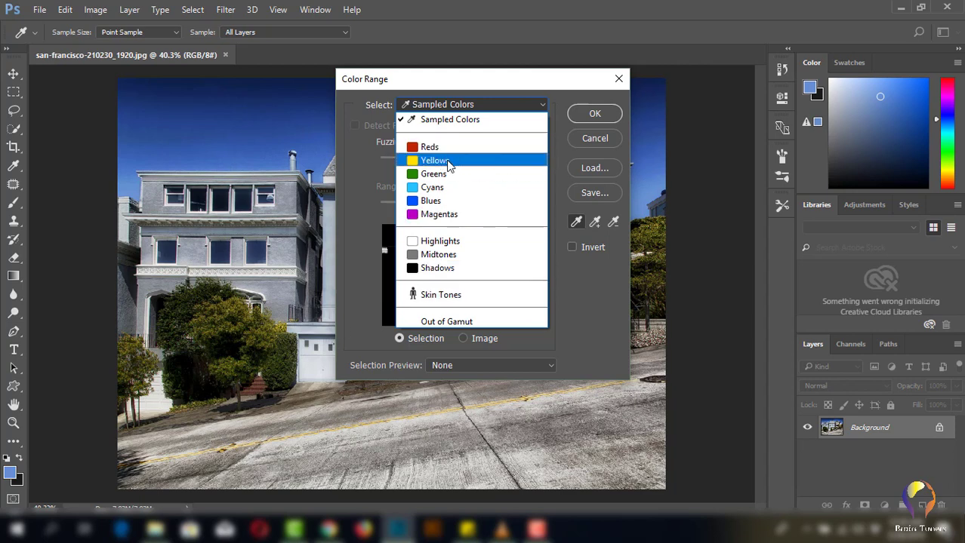
pyautogui.click(527, 123)
pyautogui.click(540, 108)
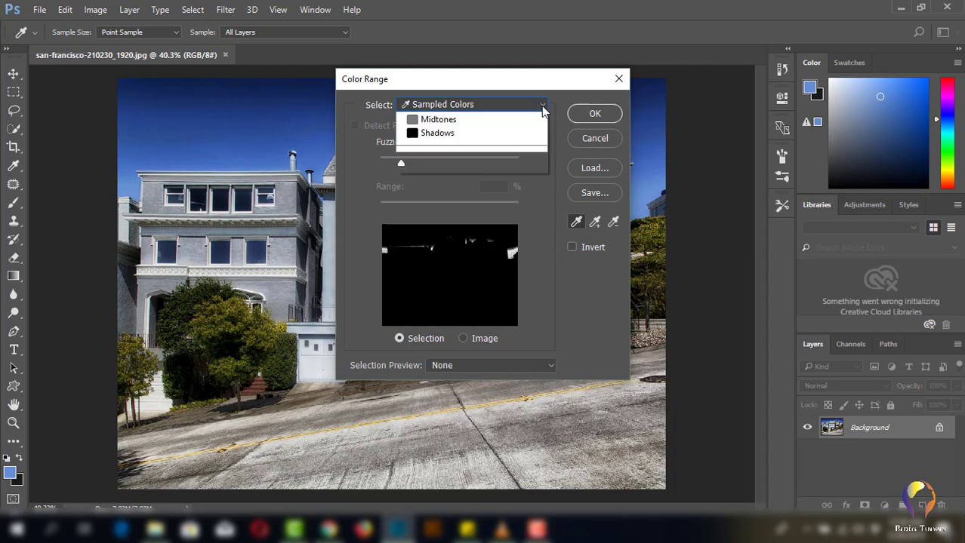
pyautogui.click(540, 107)
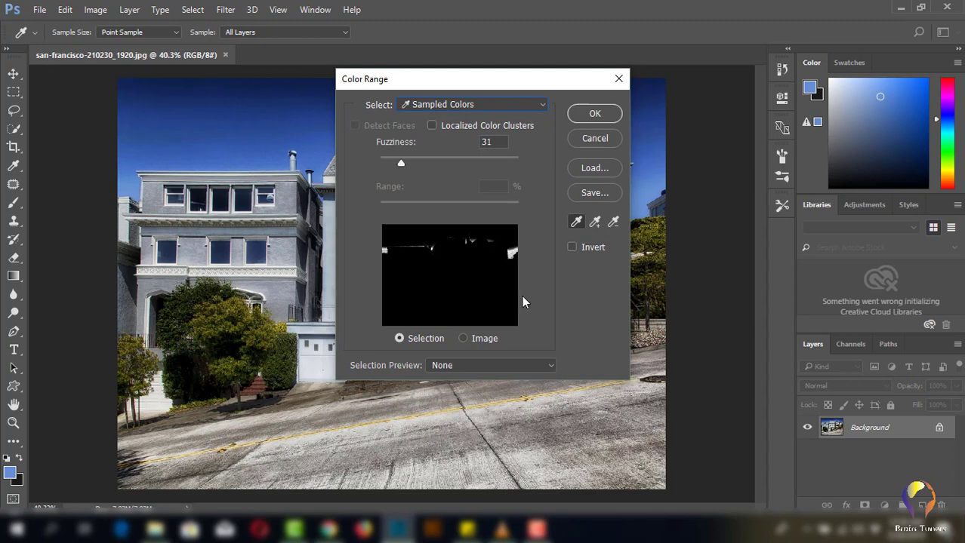
# Resample several sky tones until the mask shows a white band along the top
pyautogui.click(510, 229)
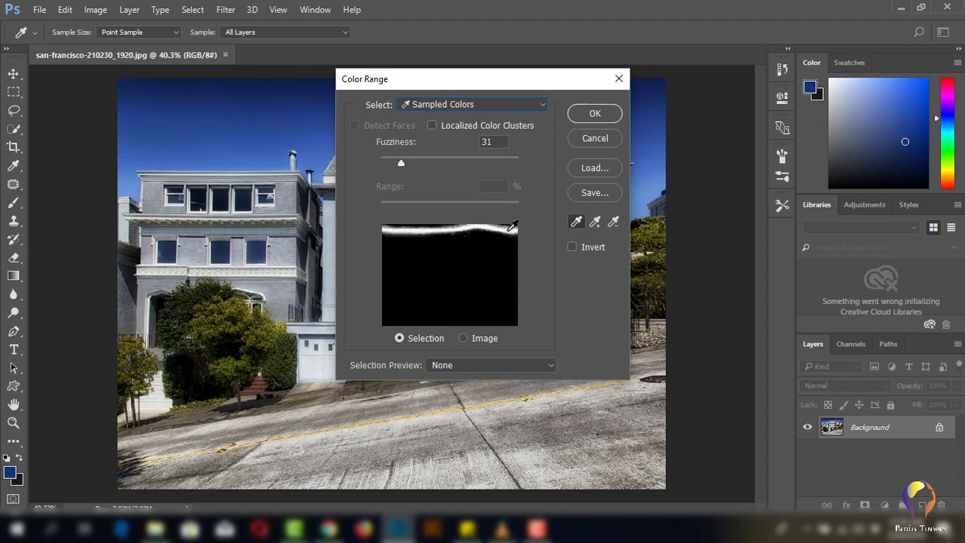
pyautogui.click(410, 232)
pyautogui.click(413, 230)
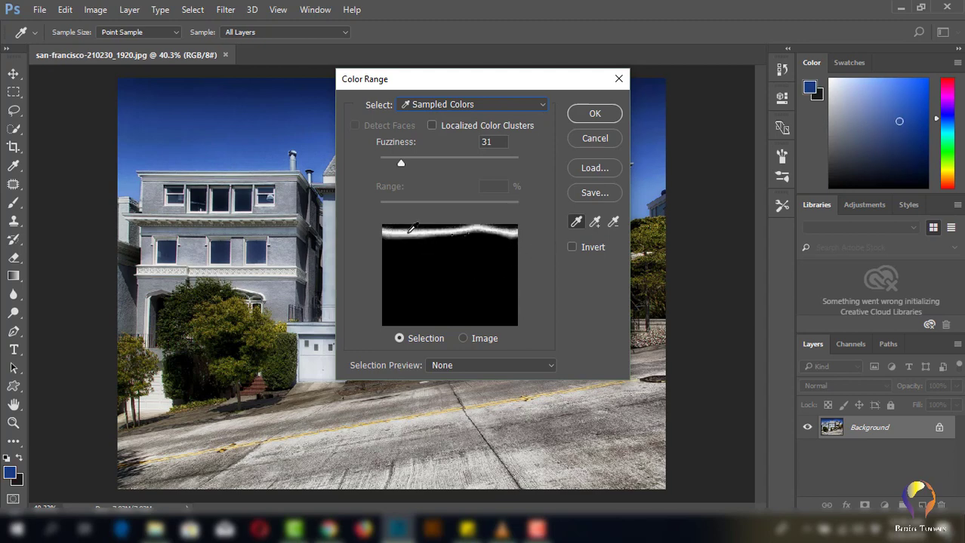
pyautogui.click(516, 237)
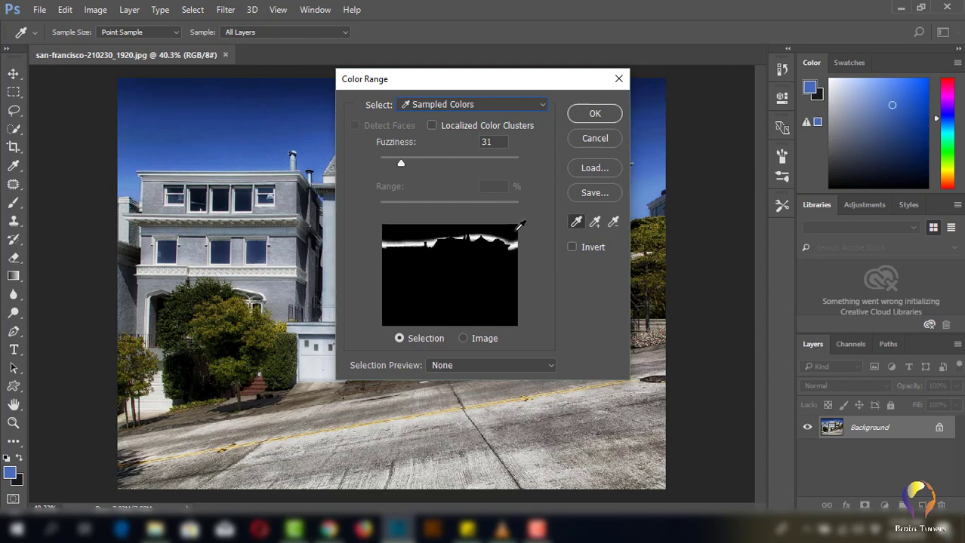
pyautogui.click(518, 229)
pyautogui.click(400, 239)
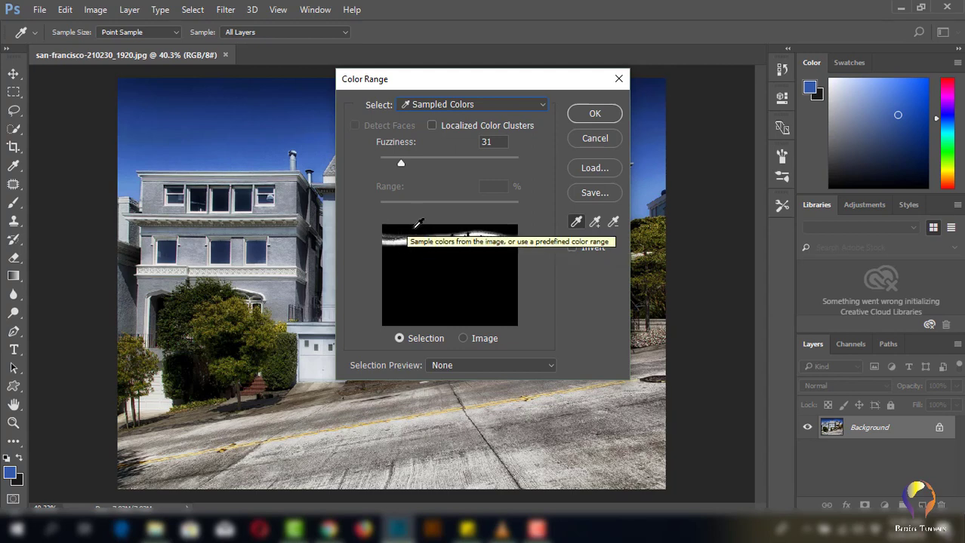
# Add more sky tones across the sky with the Add to Sample eyedropper
pyautogui.click(595, 224)
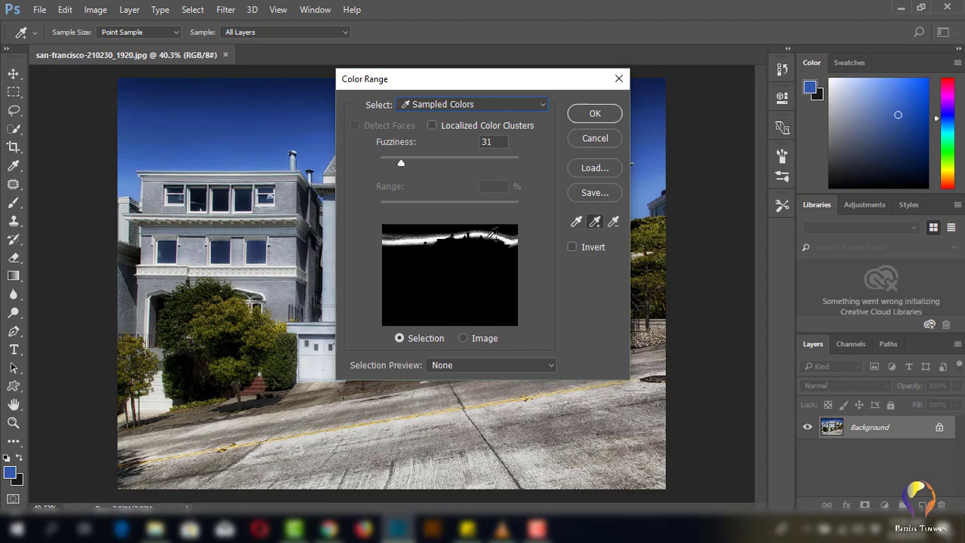
pyautogui.click(421, 228)
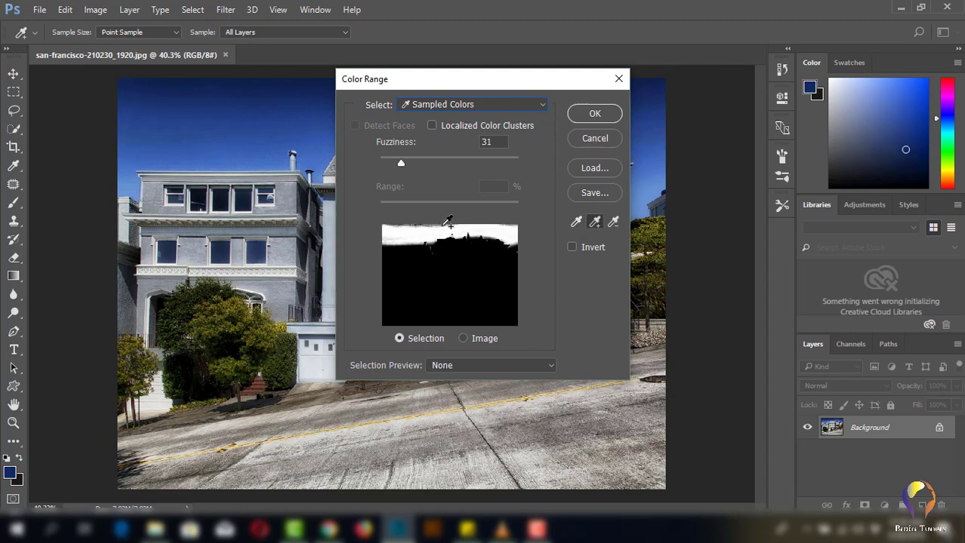
pyautogui.click(445, 224)
pyautogui.click(516, 247)
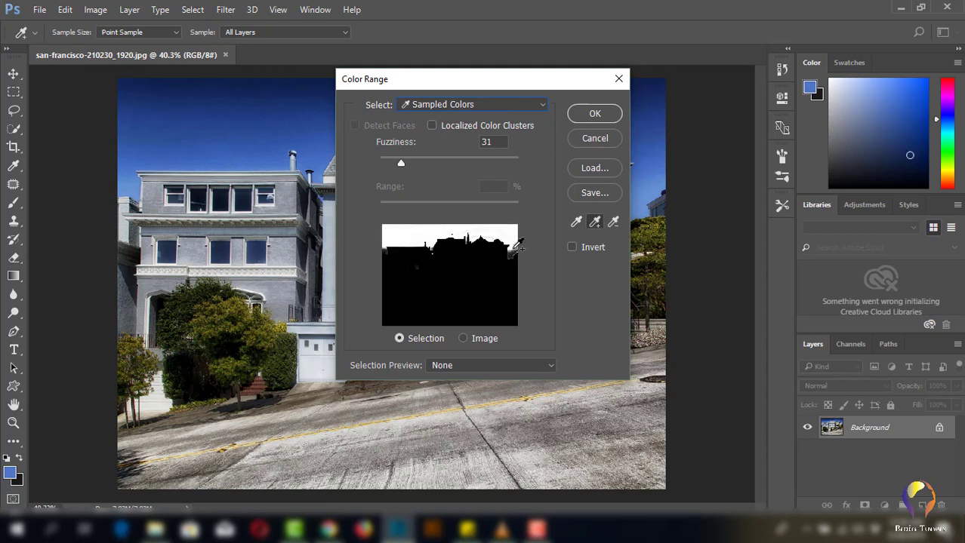
pyautogui.click(517, 252)
pyautogui.click(516, 250)
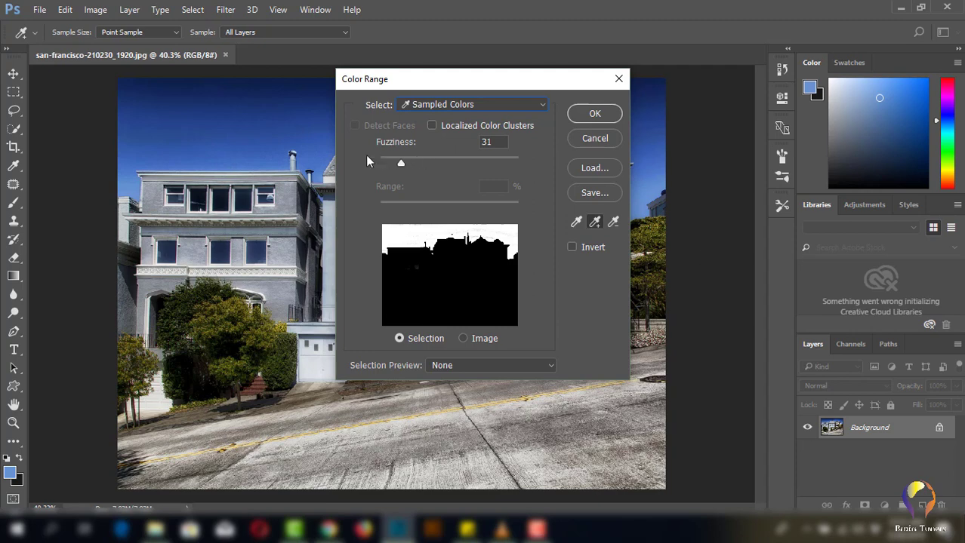
# Lower Fuzziness to 9 and add the remaining dark sky patches until the sky is white
pyautogui.click(400, 165)
pyautogui.moveTo(400, 166); pyautogui.dragTo(385, 165)
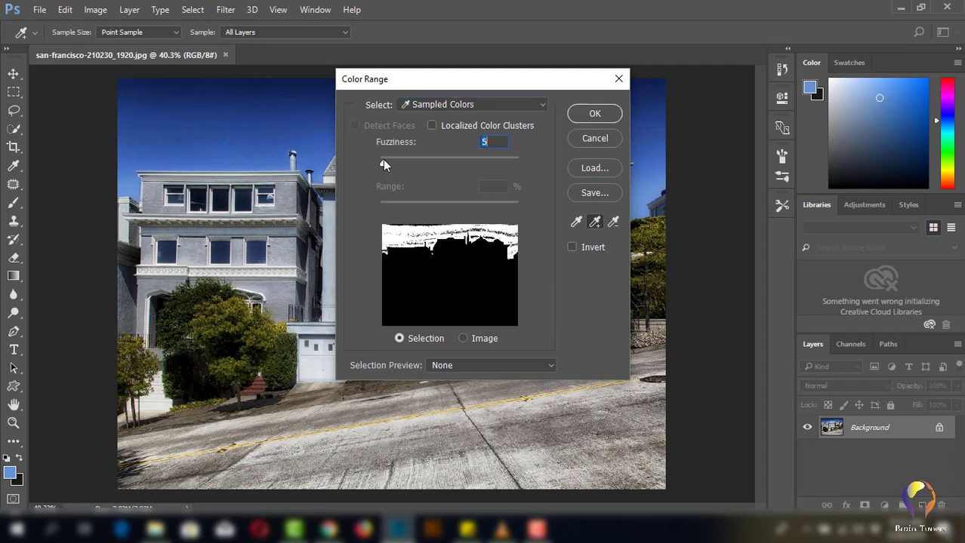
pyautogui.click(491, 235)
pyautogui.click(490, 234)
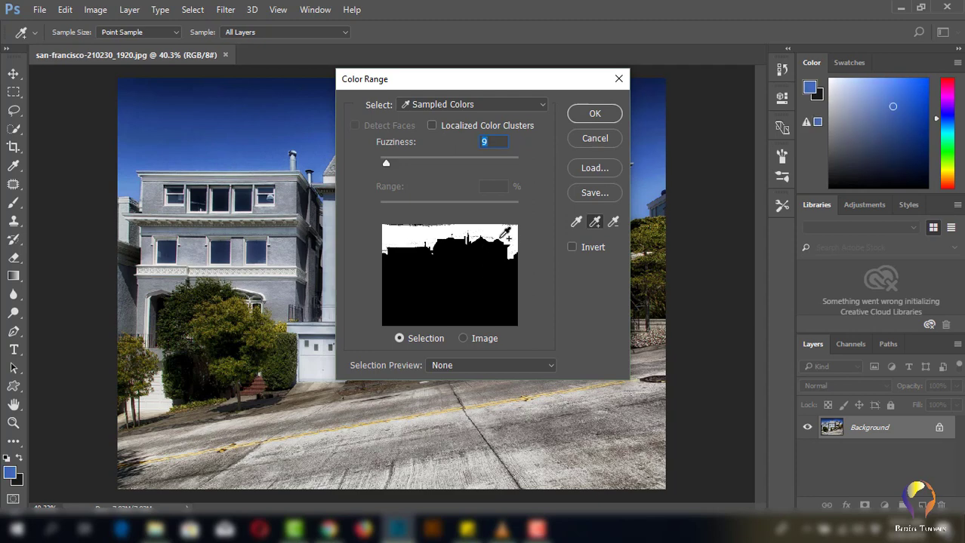
pyautogui.click(481, 236)
pyautogui.click(475, 239)
pyautogui.click(436, 221)
pyautogui.click(415, 227)
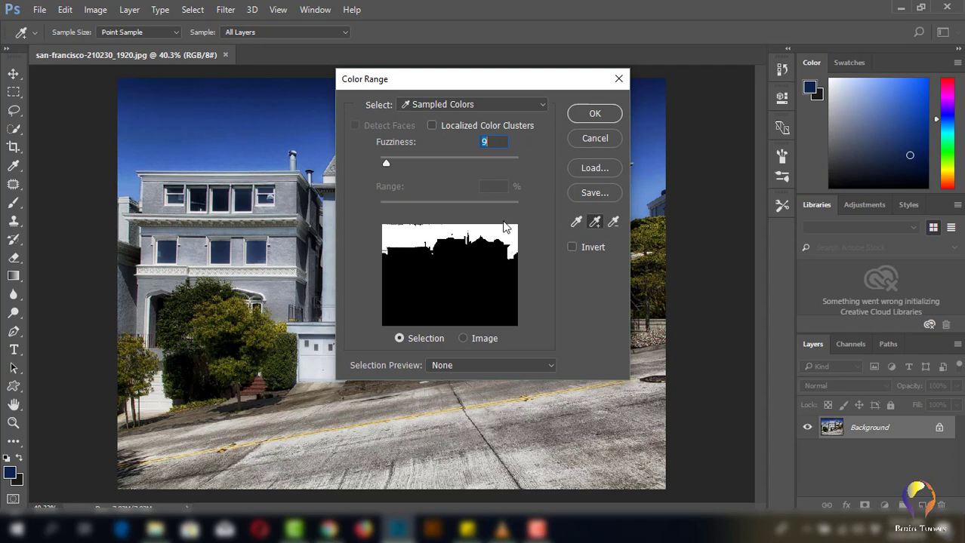
# Confirm the sky selection and add a Black & White adjustment layer masked to it
pyautogui.click(594, 114)
pyautogui.press('b')
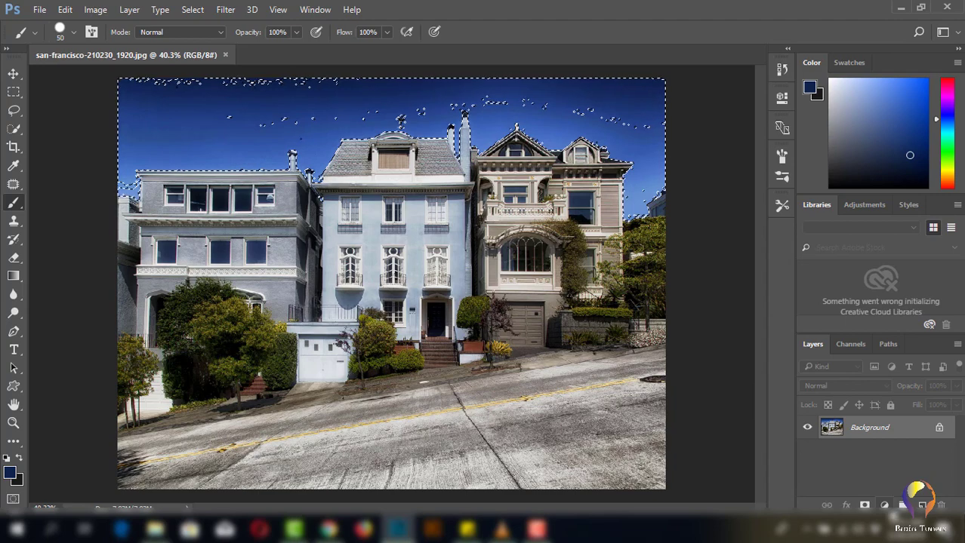
pyautogui.click(884, 505)
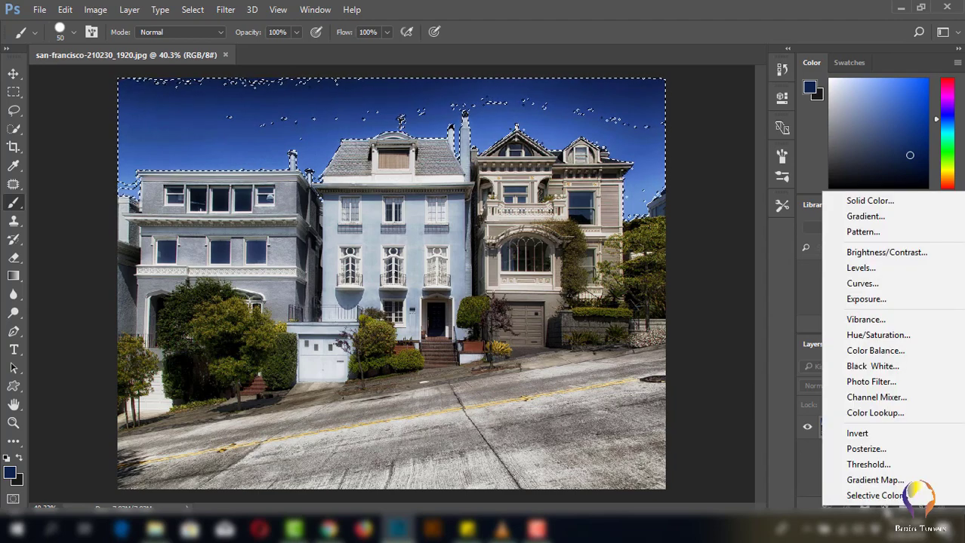
pyautogui.click(894, 366)
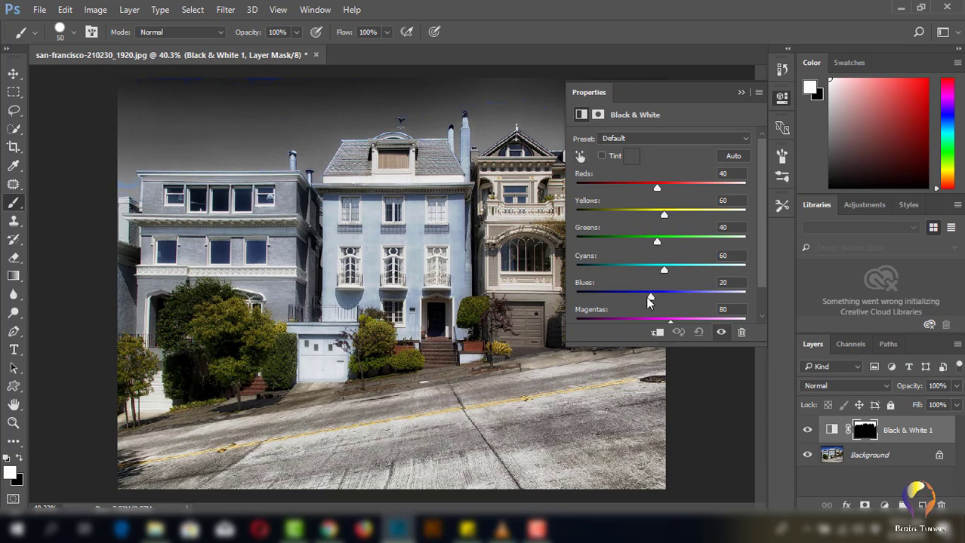
# Adjust the Blues, Greens and Cyans sliders to darken the sky to grey
pyautogui.moveTo(651, 300)
pyautogui.mouseDown()
pyautogui.moveTo(569, 298)
pyautogui.moveTo(706, 294)
pyautogui.moveTo(655, 297)
pyautogui.mouseUp()
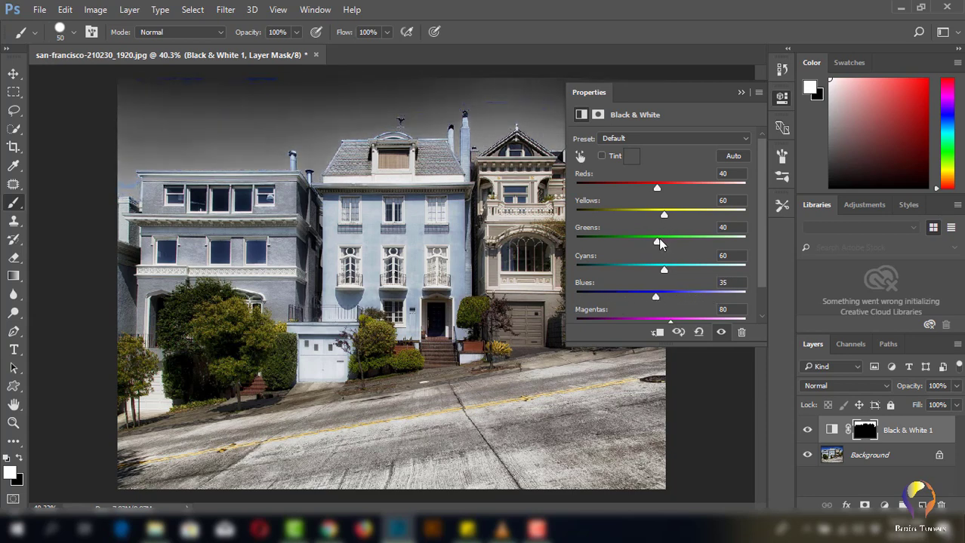
pyautogui.moveTo(658, 239)
pyautogui.mouseDown()
pyautogui.moveTo(695, 235)
pyautogui.moveTo(620, 237)
pyautogui.mouseUp()
pyautogui.click(738, 92)
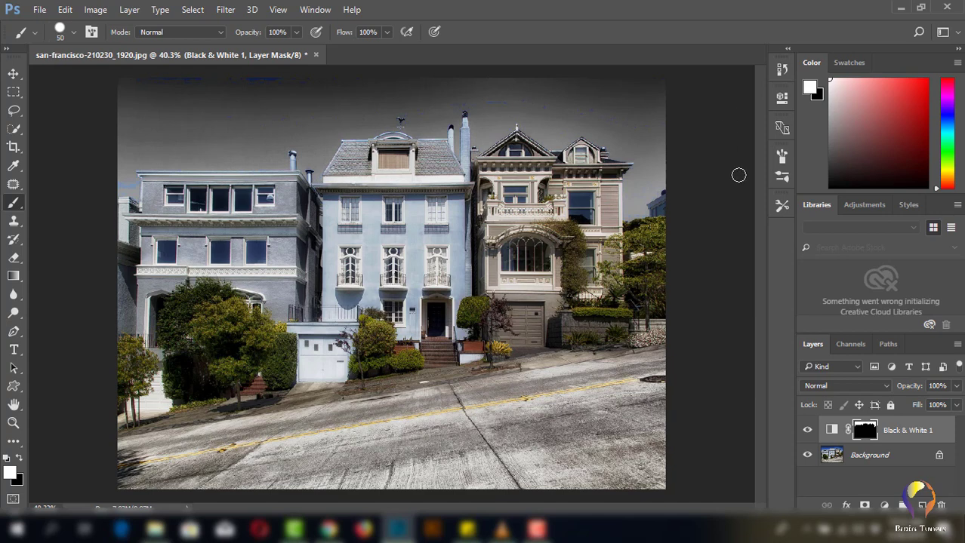
pyautogui.click(781, 100)
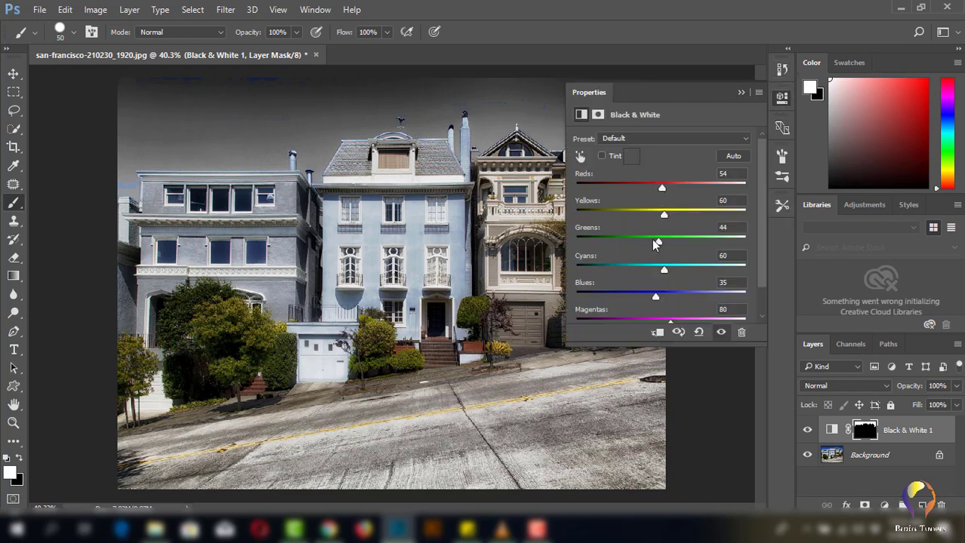
pyautogui.moveTo(662, 269); pyautogui.dragTo(656, 271)
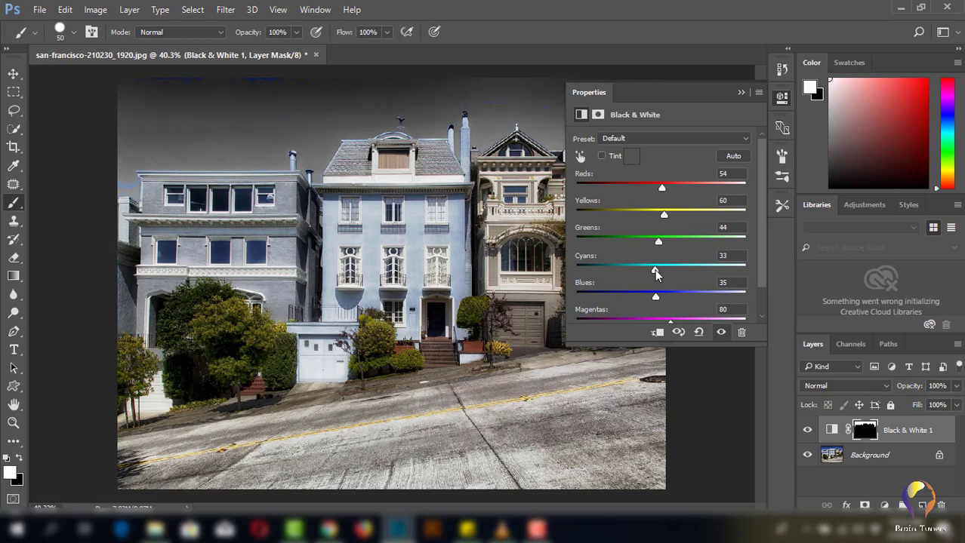
pyautogui.click(741, 93)
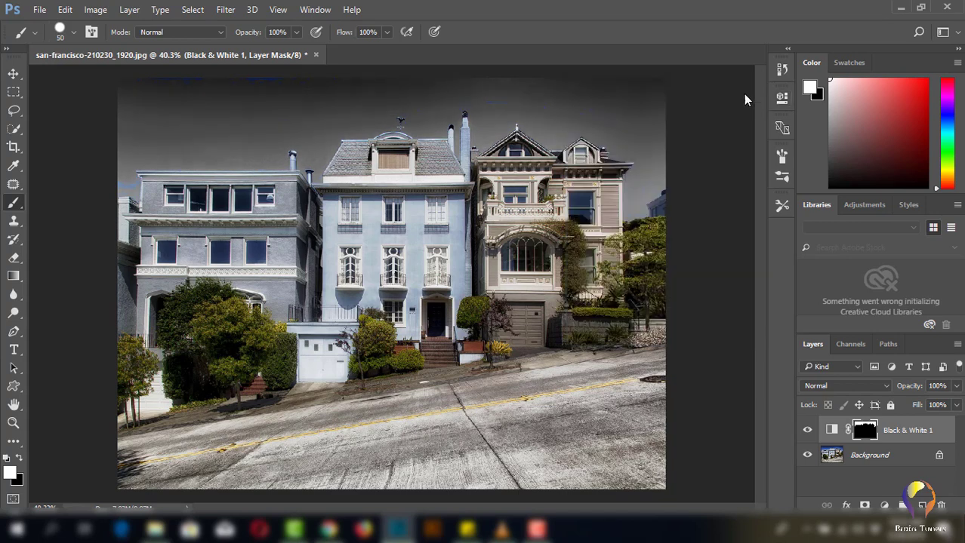
# Show the Black & White 1 mask alone and whiten specks along its top and right
pyautogui.keyDown('alt'); pyautogui.click(863, 435); pyautogui.keyUp('alt')
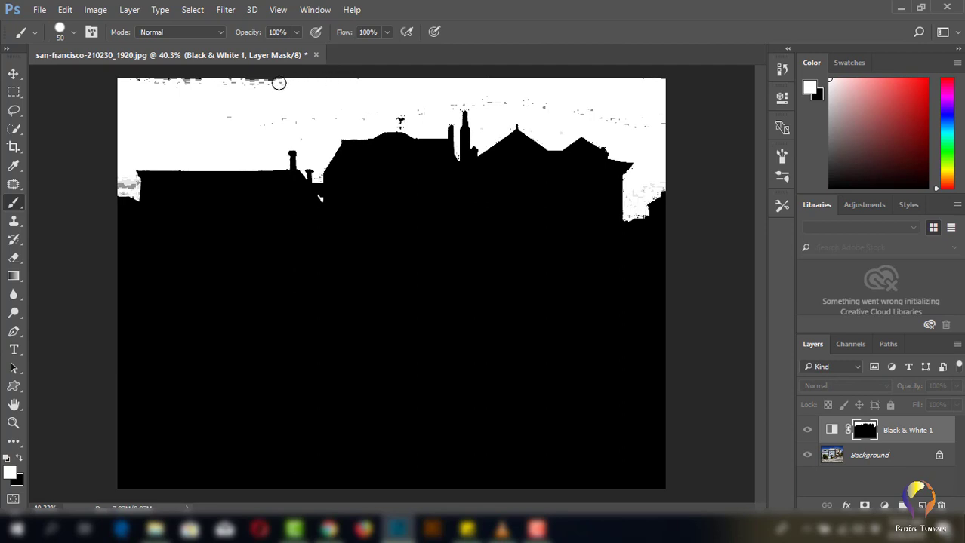
pyautogui.moveTo(279, 83); pyautogui.dragTo(129, 79)
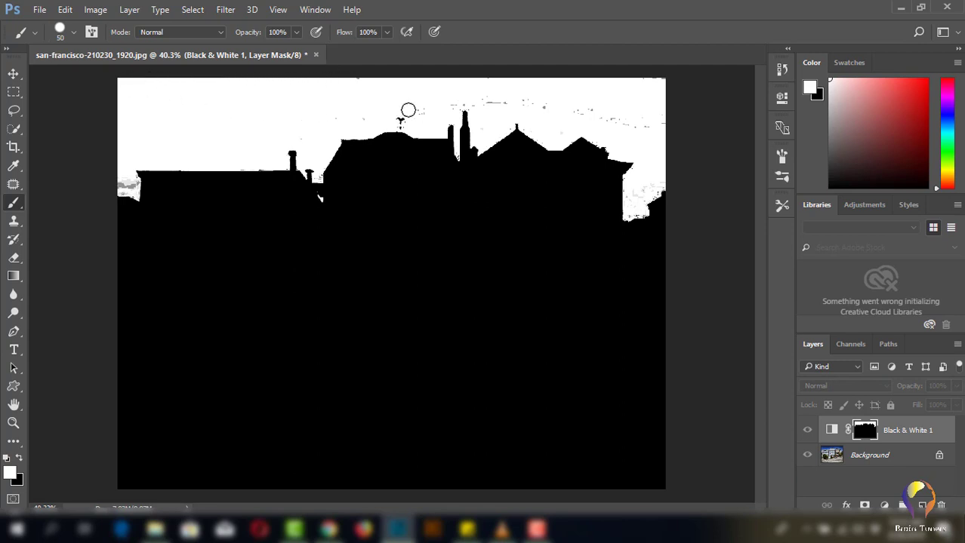
pyautogui.scroll(3, 401, 121)
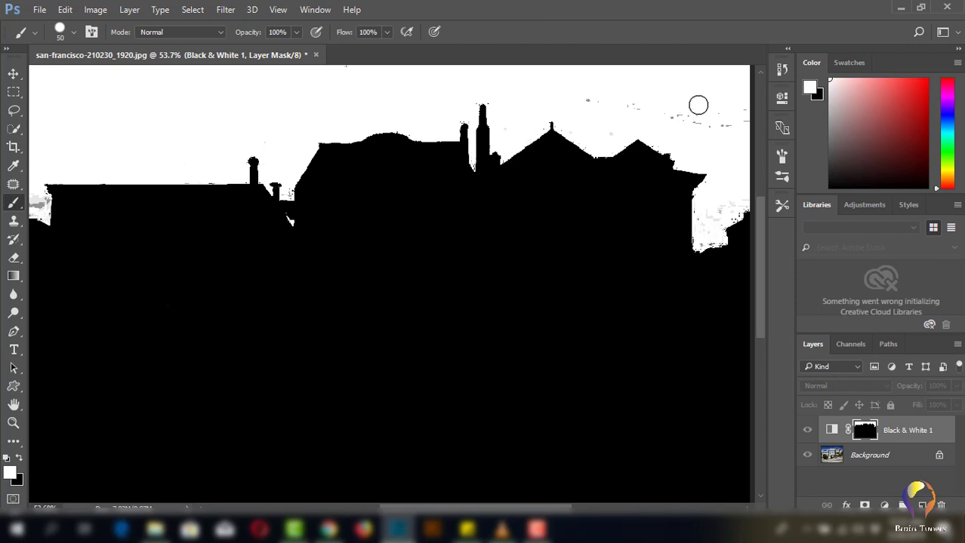
pyautogui.scroll(-1, 690, 120)
pyautogui.moveTo(725, 112); pyautogui.dragTo(730, 125)
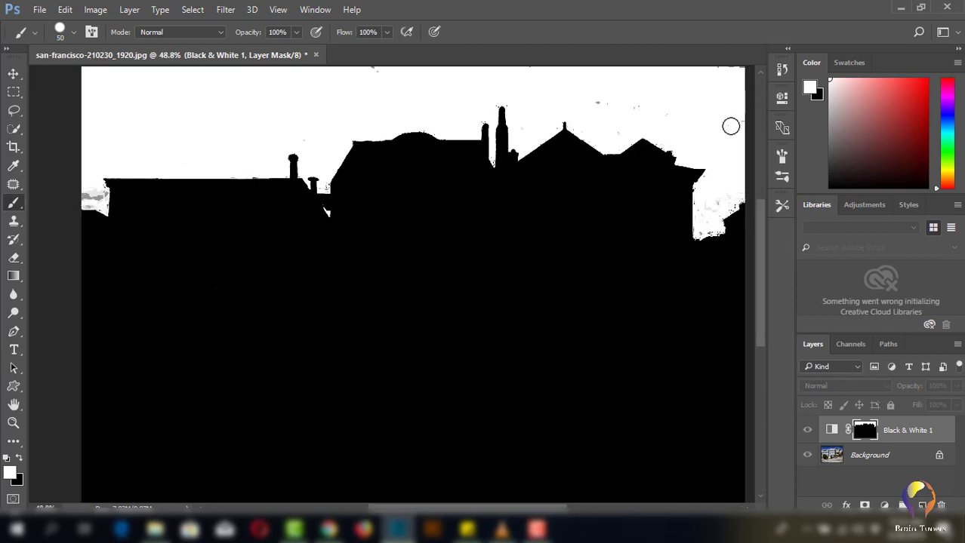
pyautogui.moveTo(723, 186)
pyautogui.mouseDown()
pyautogui.moveTo(711, 209)
pyautogui.moveTo(704, 197)
pyautogui.moveTo(701, 214)
pyautogui.mouseUp()
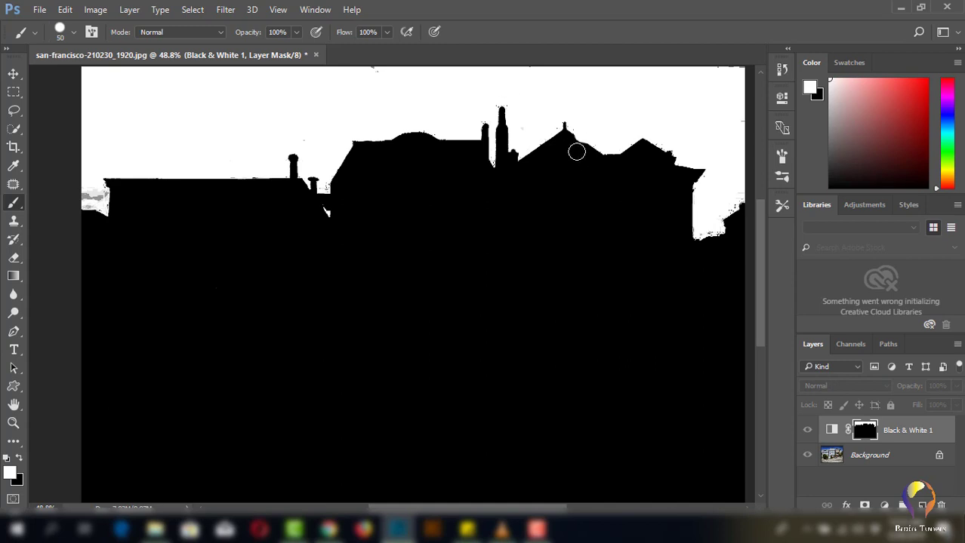
# Paint white along the mask edges, using a size 20 brush for the bottom edge
pyautogui.press('x')
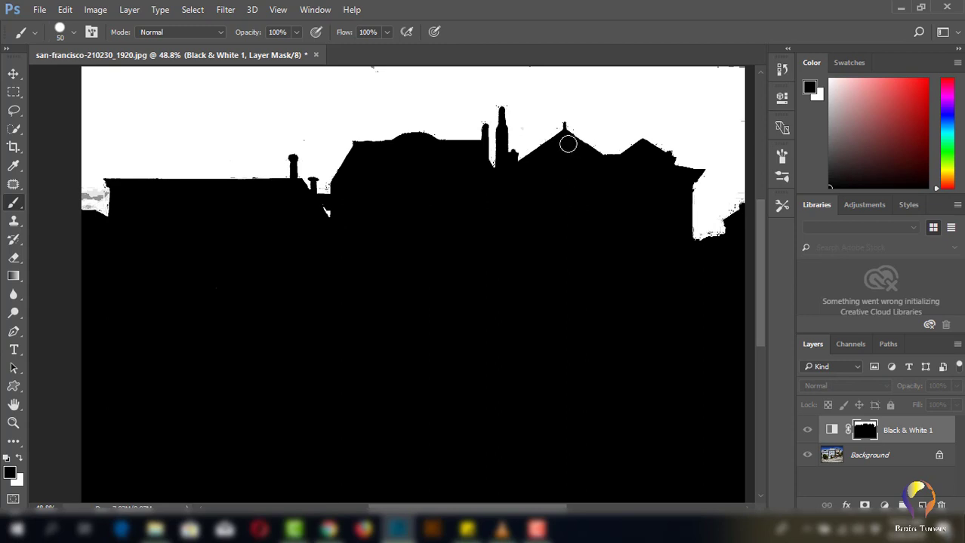
pyautogui.moveTo(676, 221); pyautogui.dragTo(487, 293)
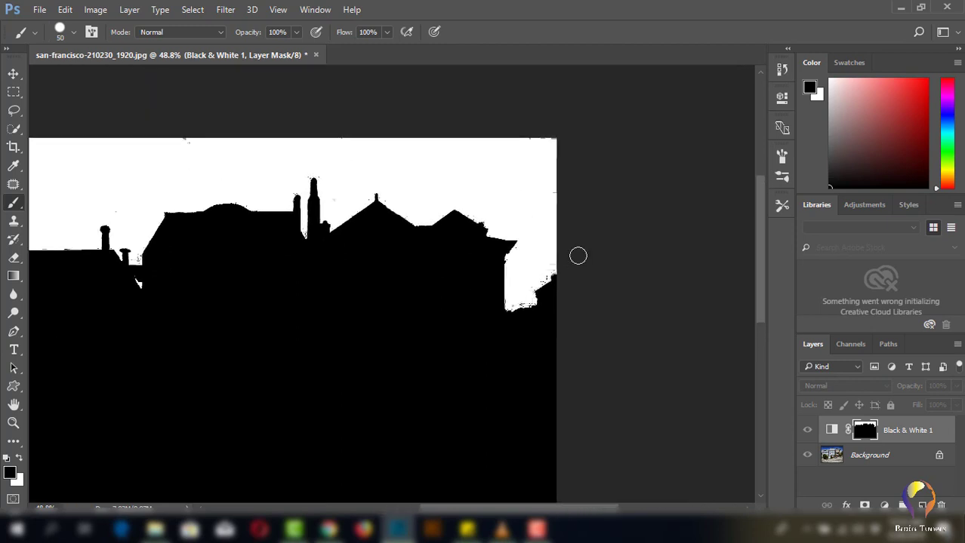
pyautogui.press('x')
pyautogui.keyDown('alt'); pyautogui.scroll(3, 531, 298); pyautogui.keyUp('alt')
pyautogui.keyDown('alt'); pyautogui.scroll(3, 530, 298); pyautogui.keyUp('alt')
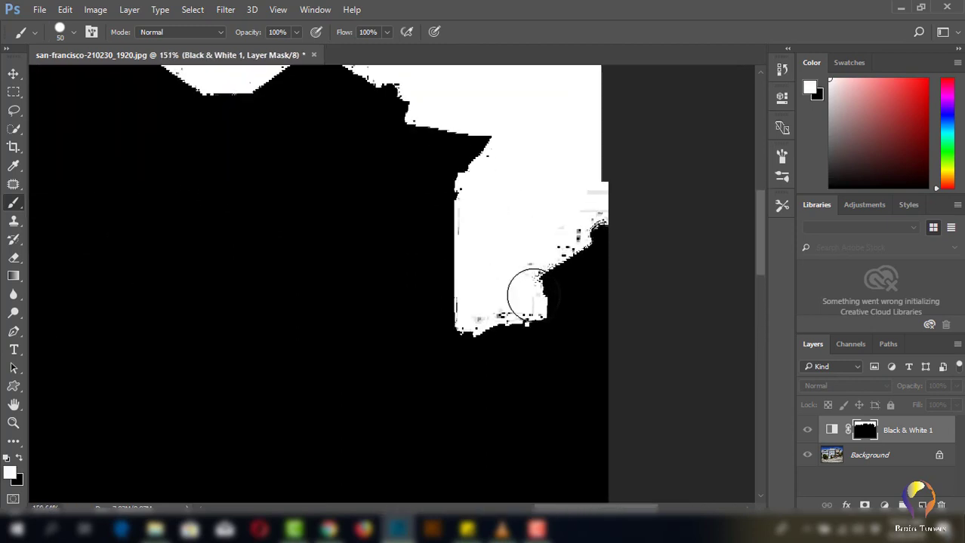
pyautogui.keyDown('alt'); pyautogui.scroll(1, 574, 219); pyautogui.keyUp('alt')
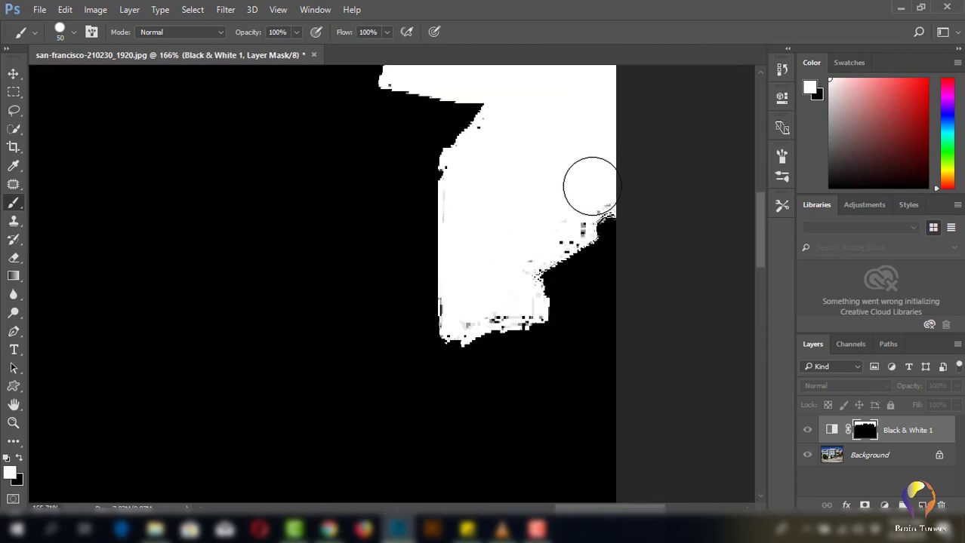
pyautogui.moveTo(591, 187); pyautogui.dragTo(516, 252)
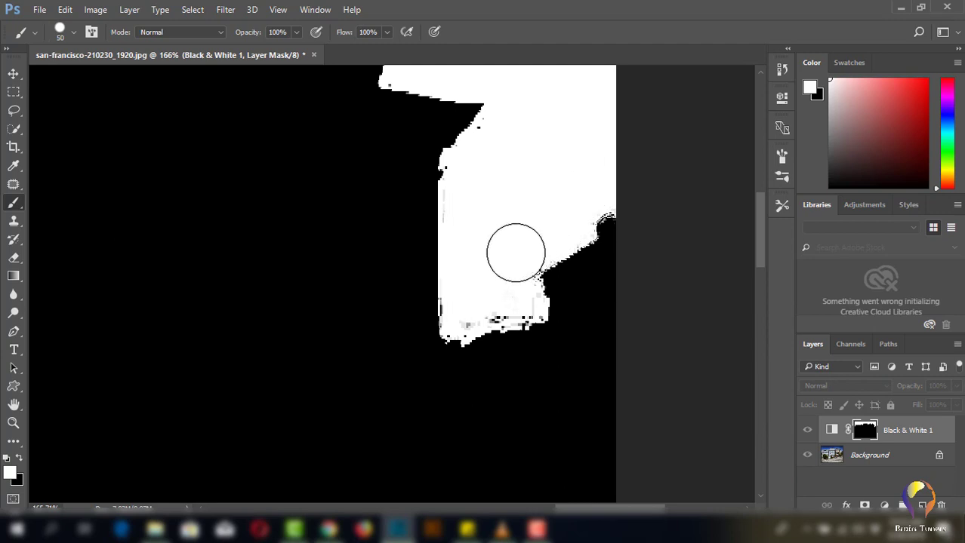
pyautogui.press('[')
pyautogui.press('[')
pyautogui.press('[')
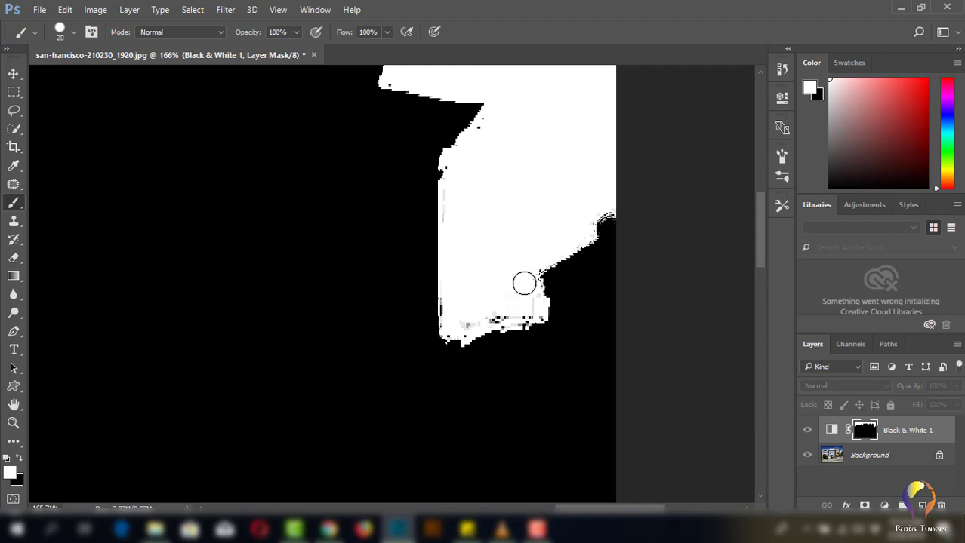
pyautogui.moveTo(523, 283)
pyautogui.mouseDown()
pyautogui.moveTo(485, 316)
pyautogui.moveTo(511, 318)
pyautogui.moveTo(455, 317)
pyautogui.moveTo(452, 294)
pyautogui.mouseUp()
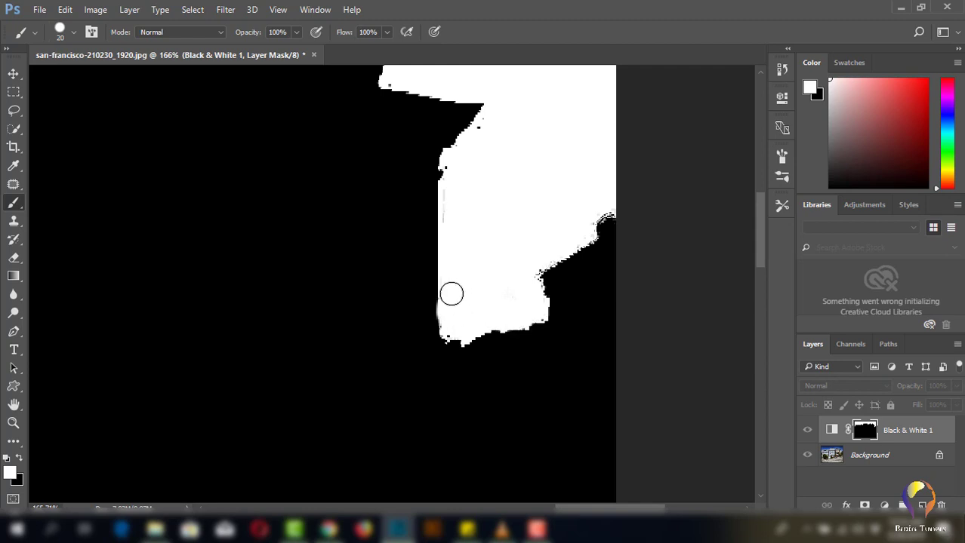
# Smooth the jagged left edge of the white sky area and remove its dark specks
pyautogui.press('x')
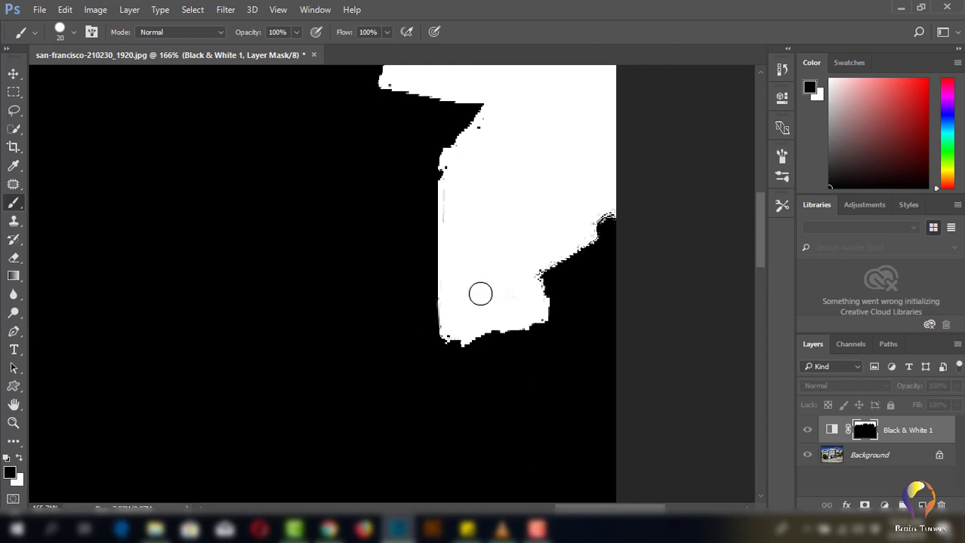
pyautogui.press('x')
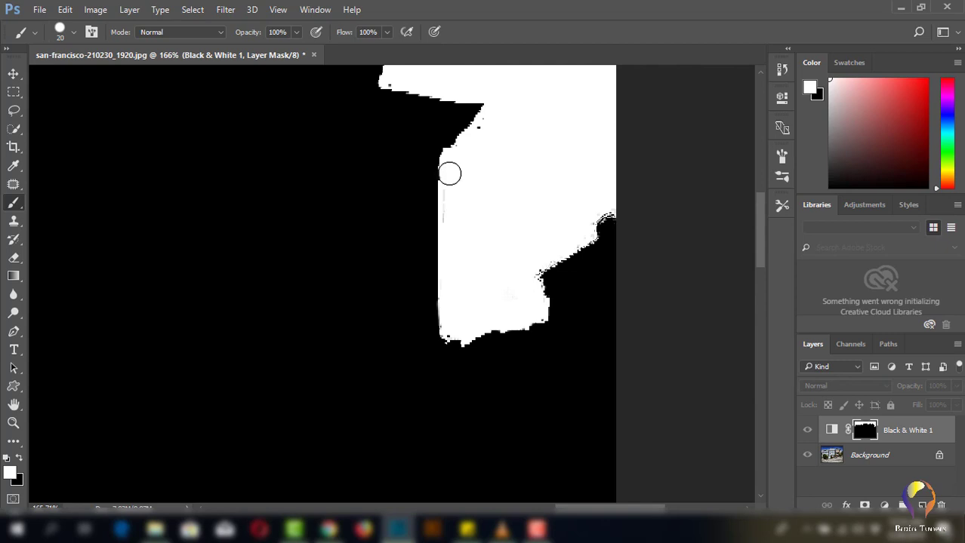
pyautogui.moveTo(449, 174); pyautogui.dragTo(451, 170)
pyautogui.press('x')
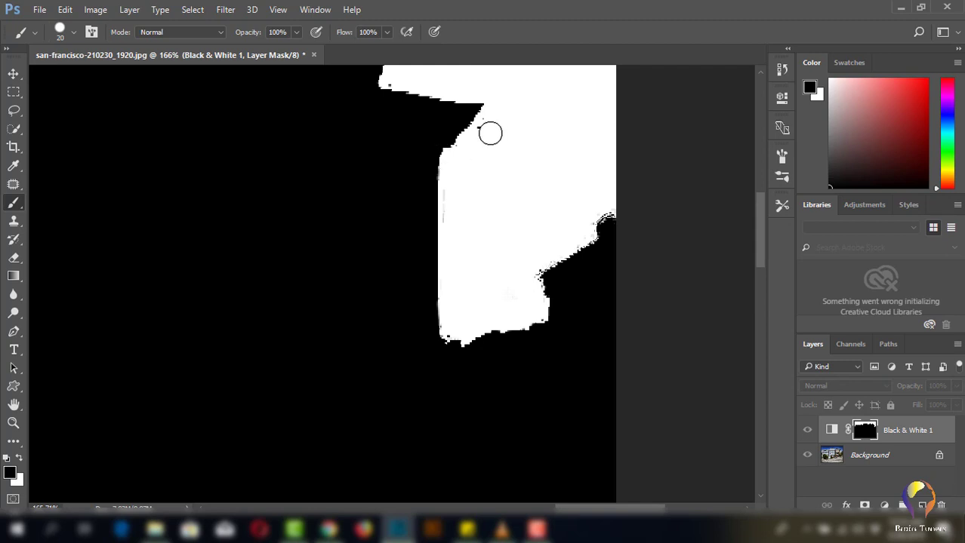
pyautogui.press('x')
pyautogui.moveTo(487, 128)
pyautogui.mouseDown()
pyautogui.moveTo(460, 159)
pyautogui.moveTo(453, 215)
pyautogui.moveTo(452, 202)
pyautogui.moveTo(468, 284)
pyautogui.moveTo(508, 278)
pyautogui.moveTo(463, 304)
pyautogui.moveTo(521, 254)
pyautogui.moveTo(532, 263)
pyautogui.moveTo(527, 287)
pyautogui.moveTo(530, 265)
pyautogui.moveTo(553, 252)
pyautogui.moveTo(564, 221)
pyautogui.moveTo(485, 278)
pyautogui.mouseUp()
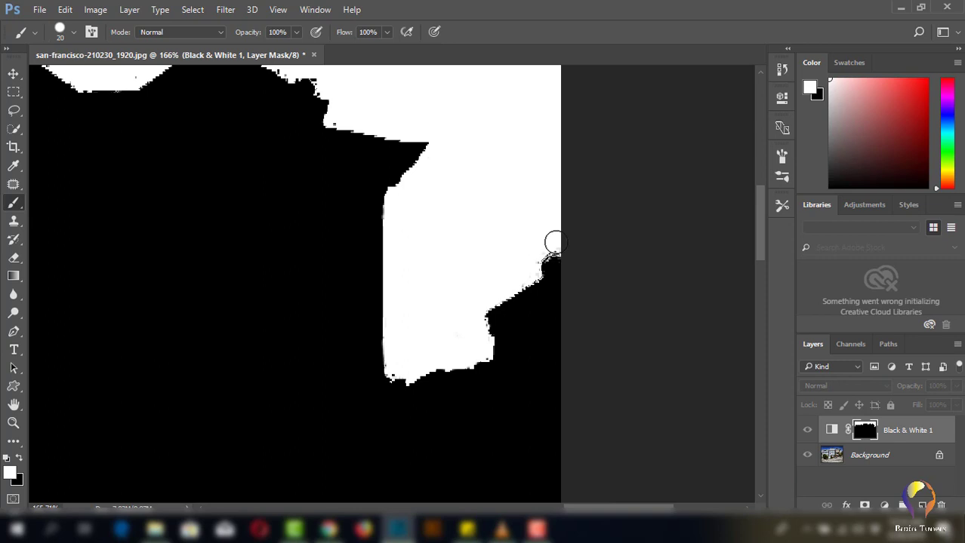
# Touch up specks and a notch along the roof edge on the mask
pyautogui.moveTo(551, 245)
pyautogui.mouseDown()
pyautogui.moveTo(528, 259)
pyautogui.moveTo(545, 252)
pyautogui.mouseUp()
pyautogui.moveTo(456, 225); pyautogui.dragTo(513, 328)
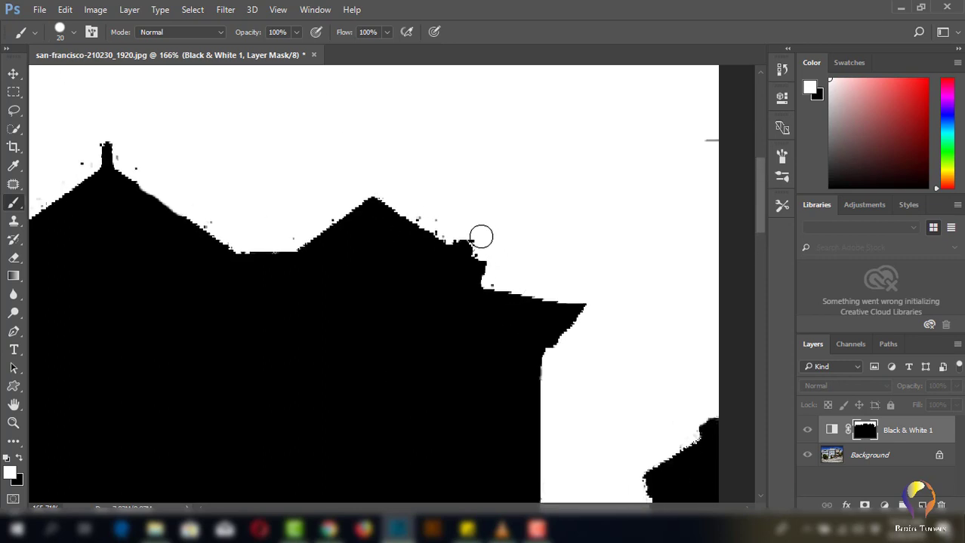
pyautogui.moveTo(481, 237); pyautogui.dragTo(416, 204)
pyautogui.moveTo(327, 209); pyautogui.dragTo(384, 216)
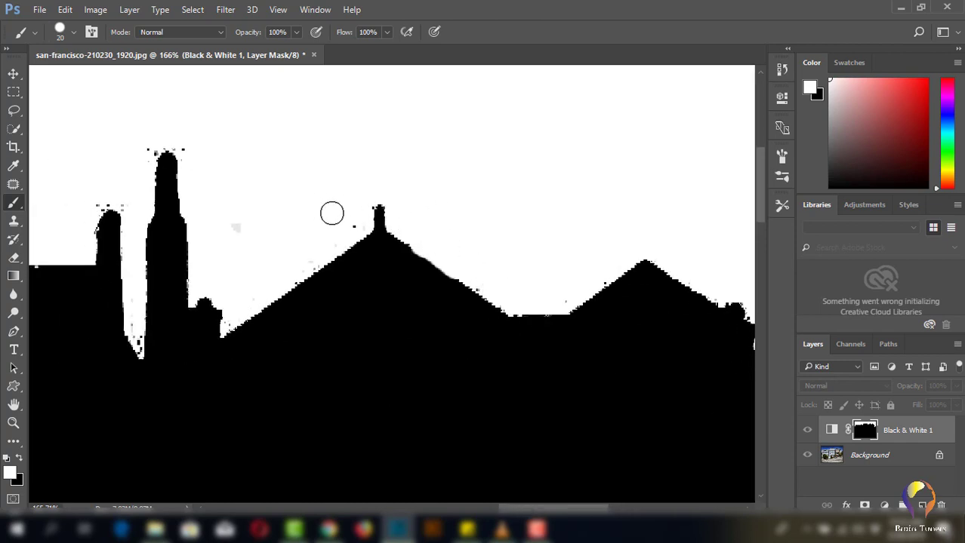
pyautogui.moveTo(128, 215)
pyautogui.mouseDown()
pyautogui.moveTo(502, 224)
pyautogui.moveTo(475, 207)
pyautogui.moveTo(465, 214)
pyautogui.mouseUp()
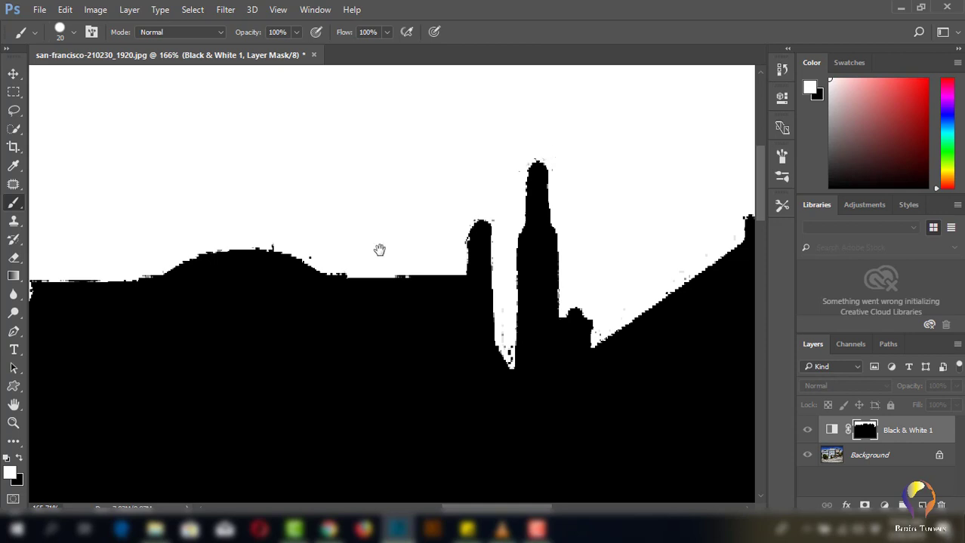
pyautogui.moveTo(379, 250); pyautogui.dragTo(728, 205)
pyautogui.scroll(-2, 279, 245)
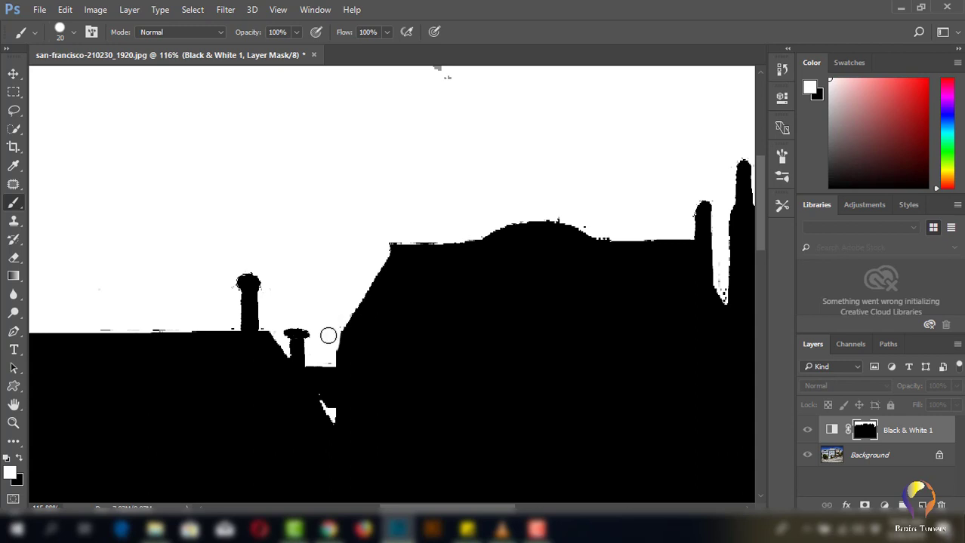
# Paint the grey sky patch beside the left building edge solid white
pyautogui.press('x')
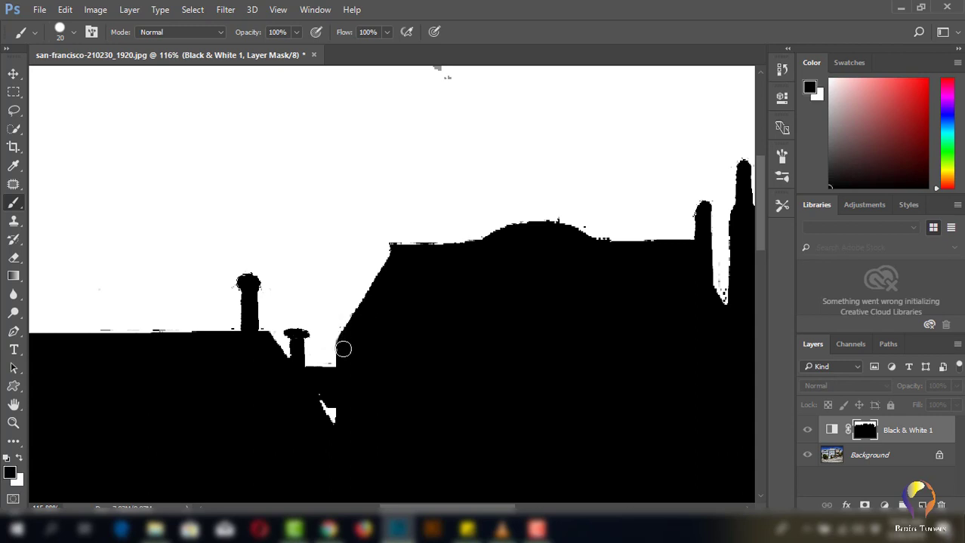
pyautogui.moveTo(261, 318)
pyautogui.mouseDown()
pyautogui.moveTo(510, 247)
pyautogui.moveTo(520, 302)
pyautogui.mouseUp()
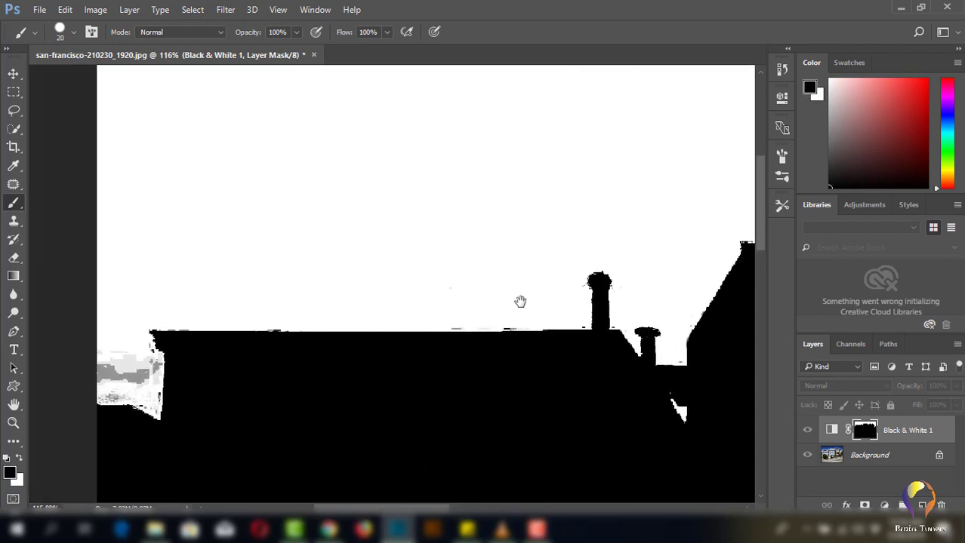
pyautogui.click(149, 370)
pyautogui.press('x')
pyautogui.moveTo(151, 368)
pyautogui.mouseDown()
pyautogui.moveTo(151, 394)
pyautogui.moveTo(133, 367)
pyautogui.moveTo(101, 366)
pyautogui.moveTo(122, 391)
pyautogui.moveTo(102, 398)
pyautogui.mouseUp()
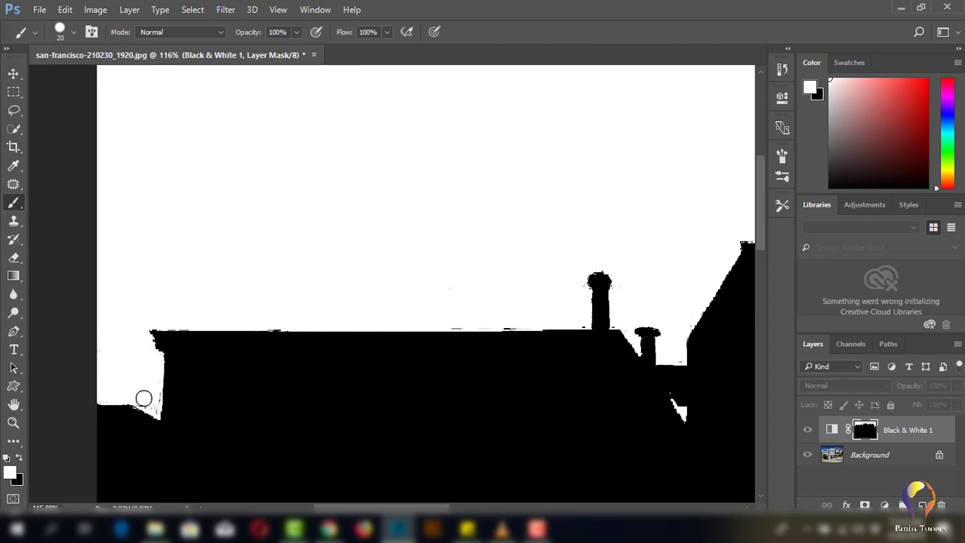
pyautogui.scroll(1, 182, 429)
# With a smaller brush, touch up grey specks along the zoomed-in roofline
pyautogui.press('[')
pyautogui.press('[')
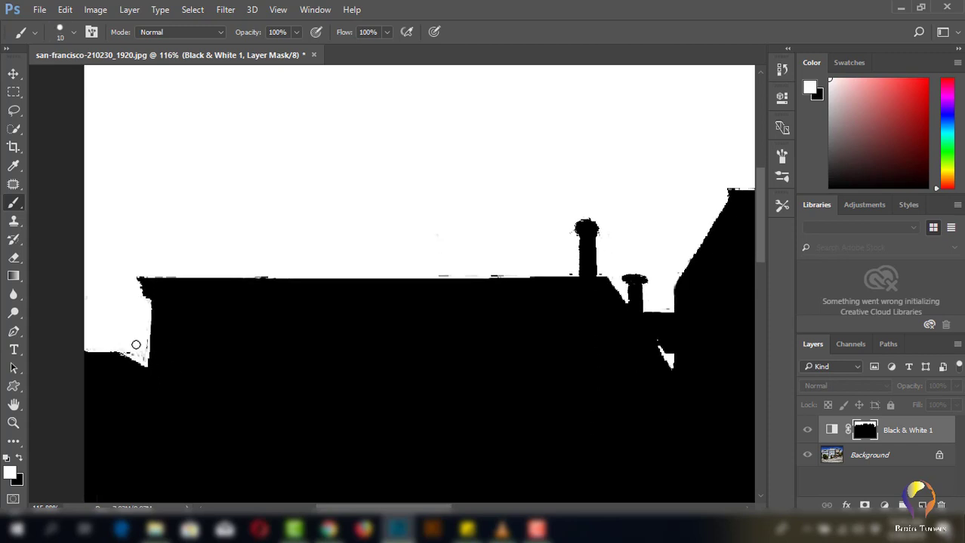
pyautogui.scroll(1, 130, 353)
pyautogui.scroll(1, 131, 354)
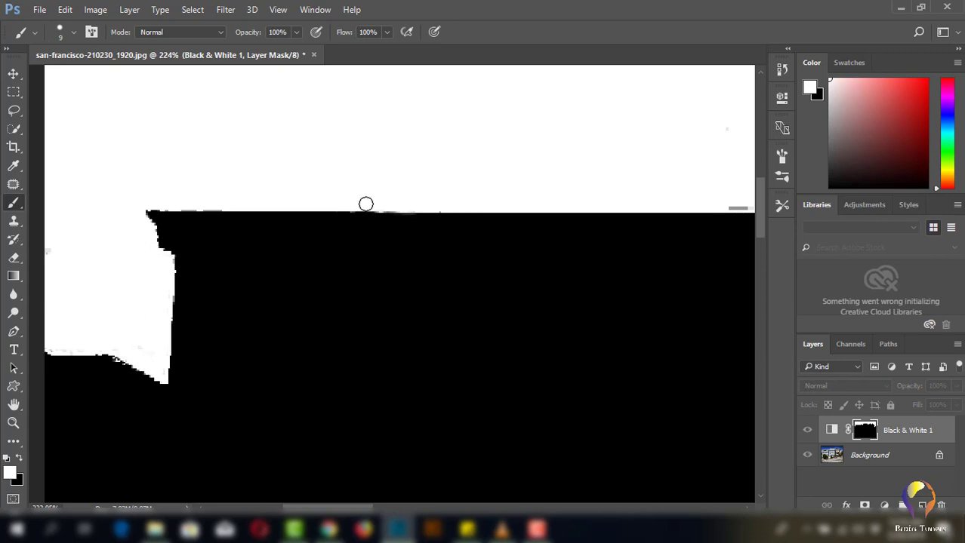
pyautogui.moveTo(547, 274); pyautogui.dragTo(408, 308)
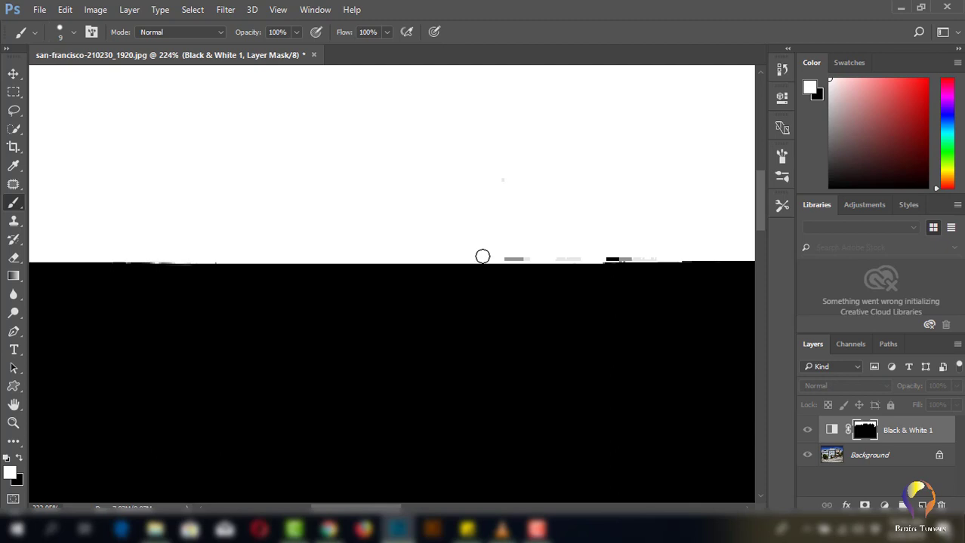
pyautogui.scroll(-1, 609, 303)
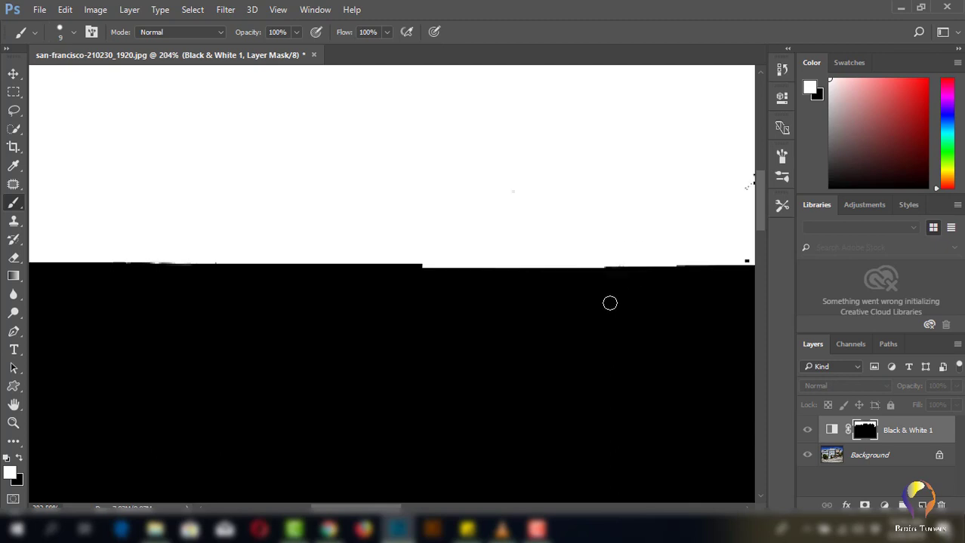
pyautogui.scroll(-2, 610, 304)
pyautogui.scroll(-1, 609, 302)
pyautogui.moveTo(571, 218)
pyautogui.mouseDown()
pyautogui.moveTo(492, 337)
pyautogui.moveTo(409, 286)
pyautogui.mouseUp()
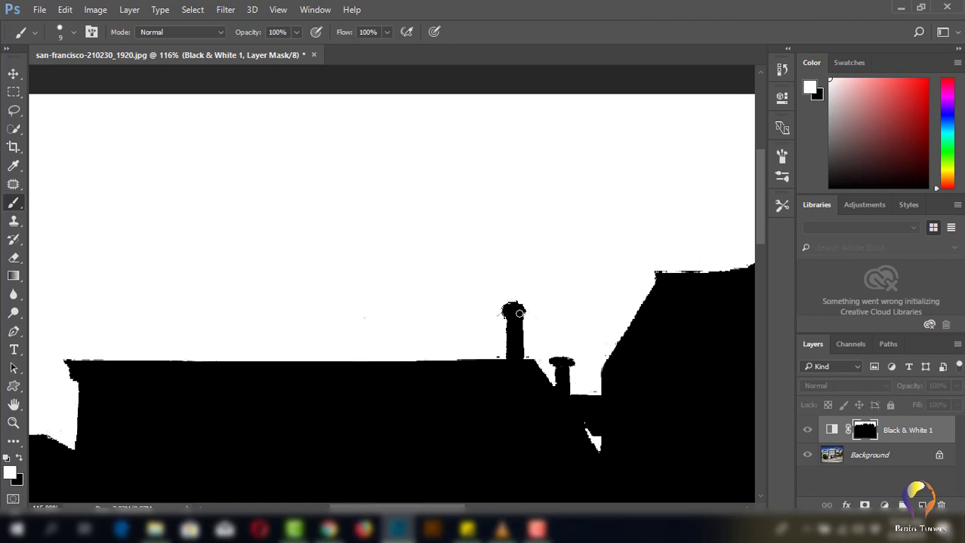
pyautogui.press('x')
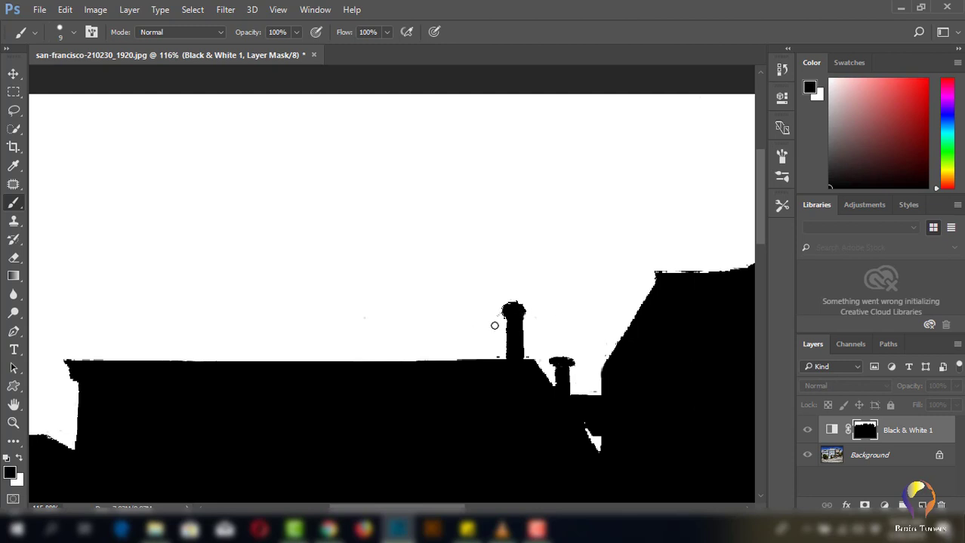
pyautogui.press('x')
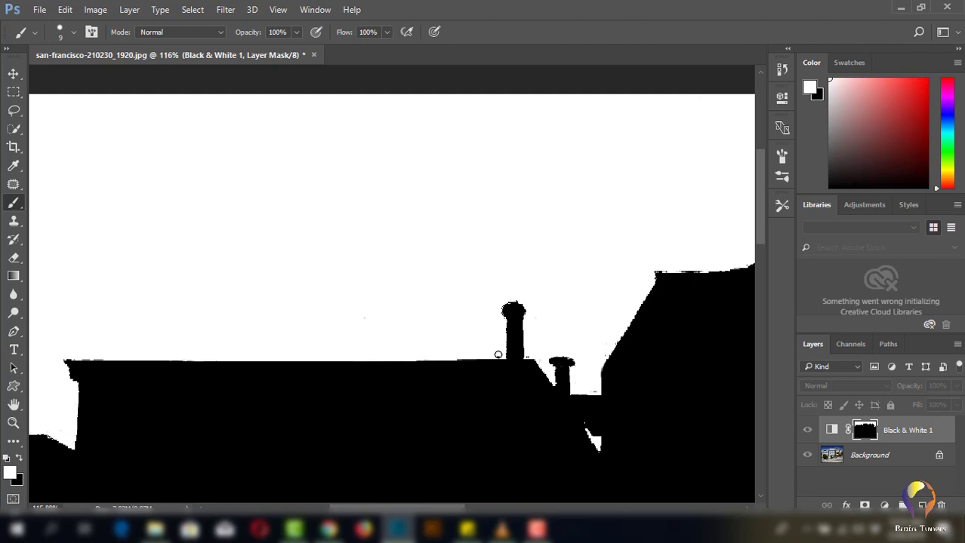
# Zoom out and pan across the skyline to check the whole mask
pyautogui.scroll(-2, 614, 308)
pyautogui.scroll(-1, 614, 308)
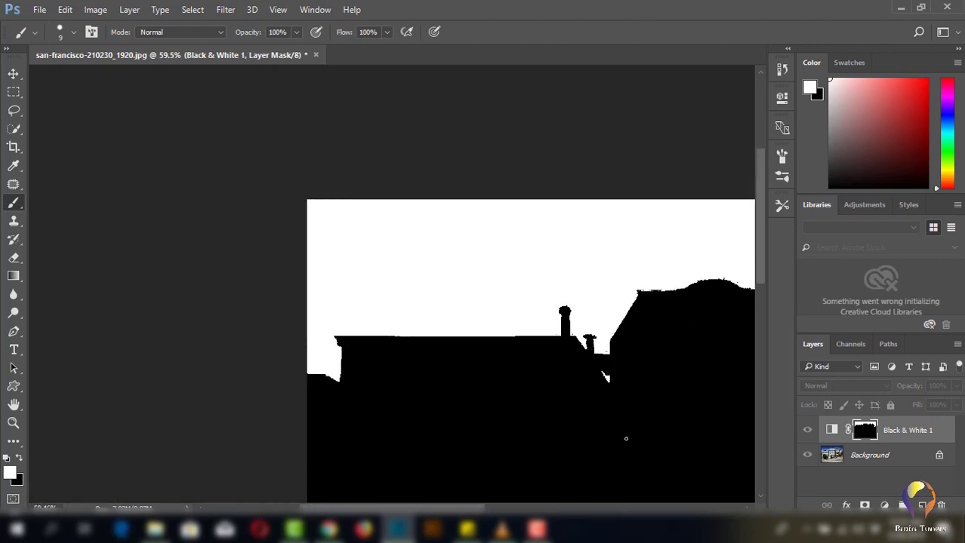
pyautogui.moveTo(626, 439)
pyautogui.mouseDown()
pyautogui.moveTo(500, 355)
pyautogui.moveTo(339, 288)
pyautogui.mouseUp()
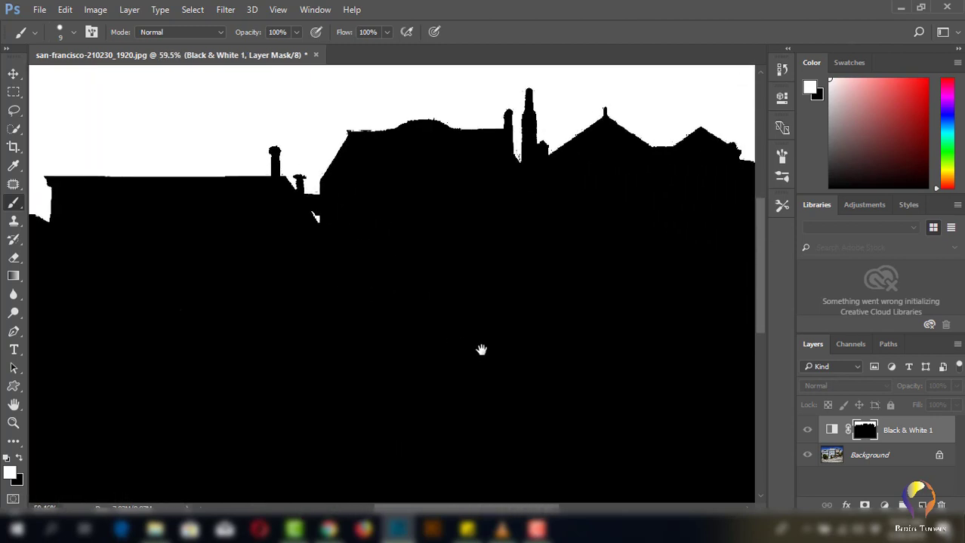
pyautogui.moveTo(546, 388)
pyautogui.mouseDown()
pyautogui.moveTo(440, 289)
pyautogui.moveTo(359, 275)
pyautogui.moveTo(485, 321)
pyautogui.mouseUp()
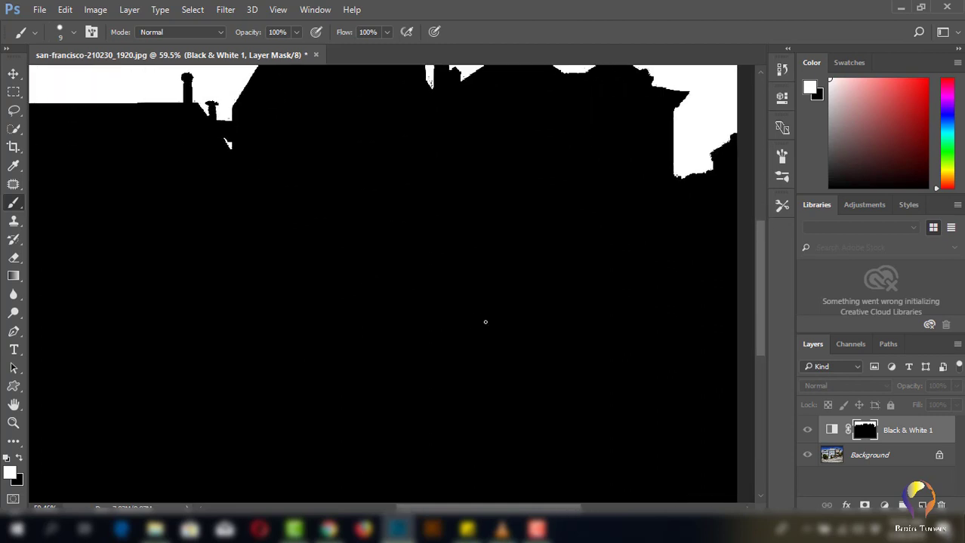
pyautogui.scroll(-1, 486, 323)
pyautogui.scroll(-1, 486, 323)
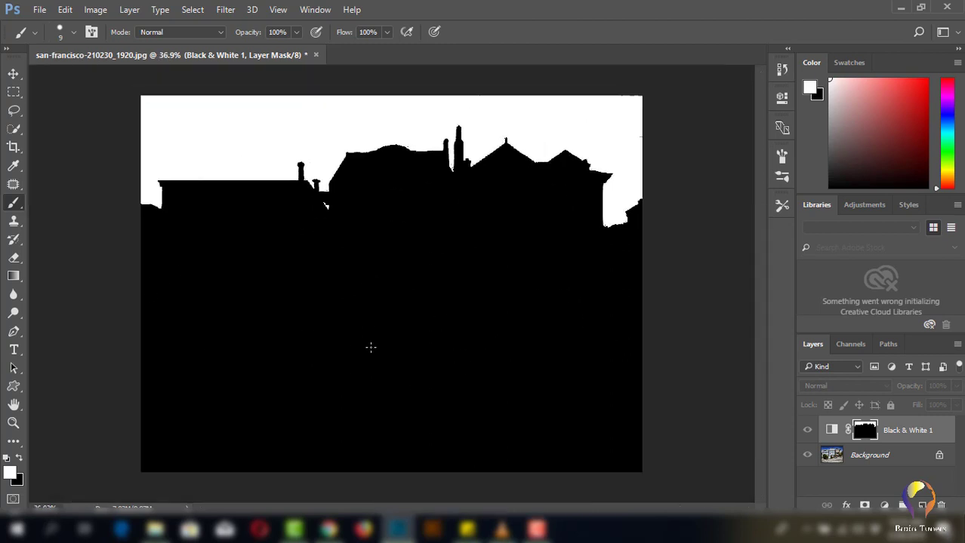
pyautogui.scroll(1, 353, 249)
pyautogui.scroll(1, 392, 275)
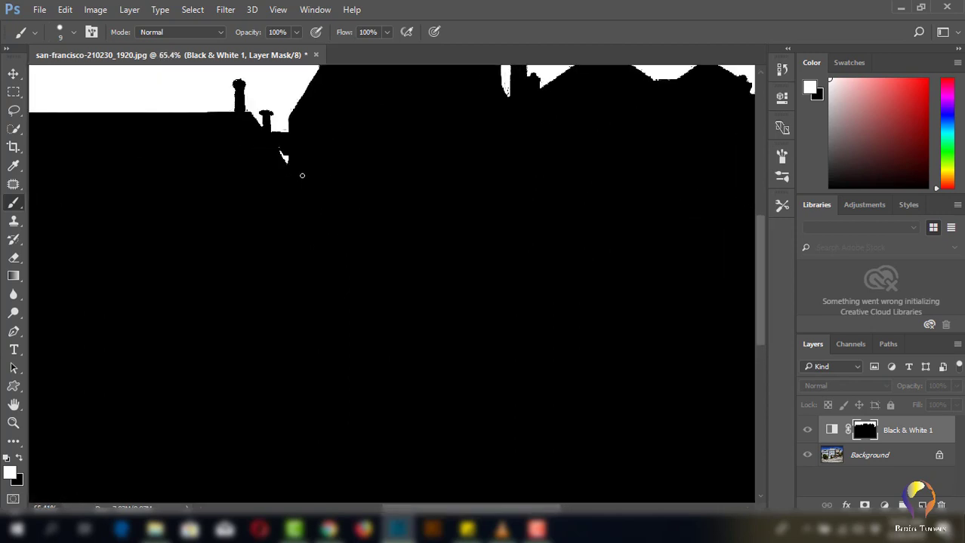
pyautogui.scroll(-3, 402, 246)
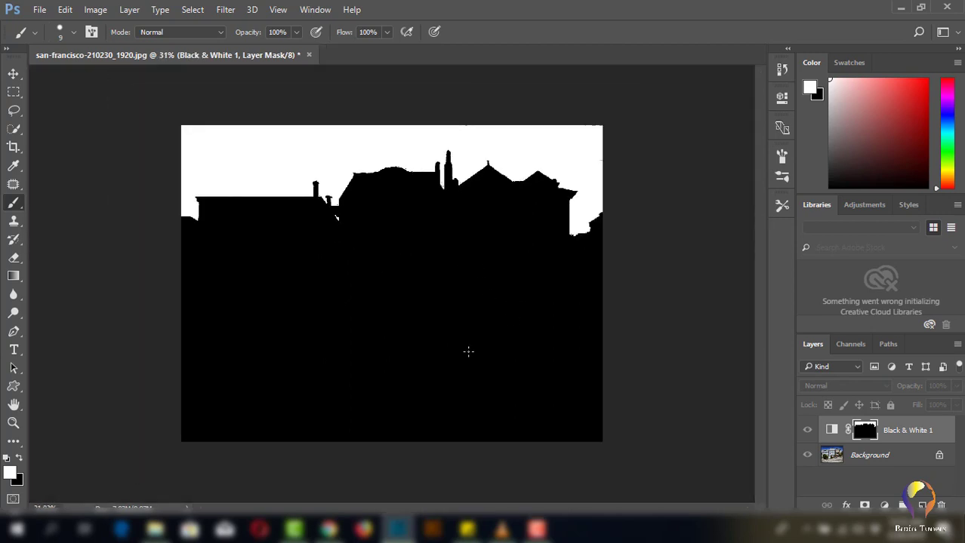
pyautogui.scroll(1, 438, 332)
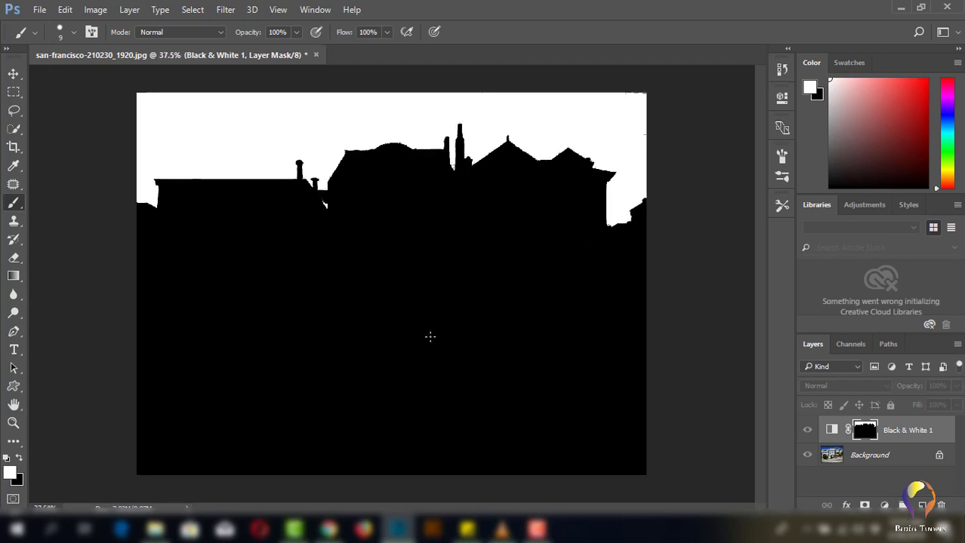
# Exit the mask view and inspect the grey sky above the blue house and street
pyautogui.click(807, 432)
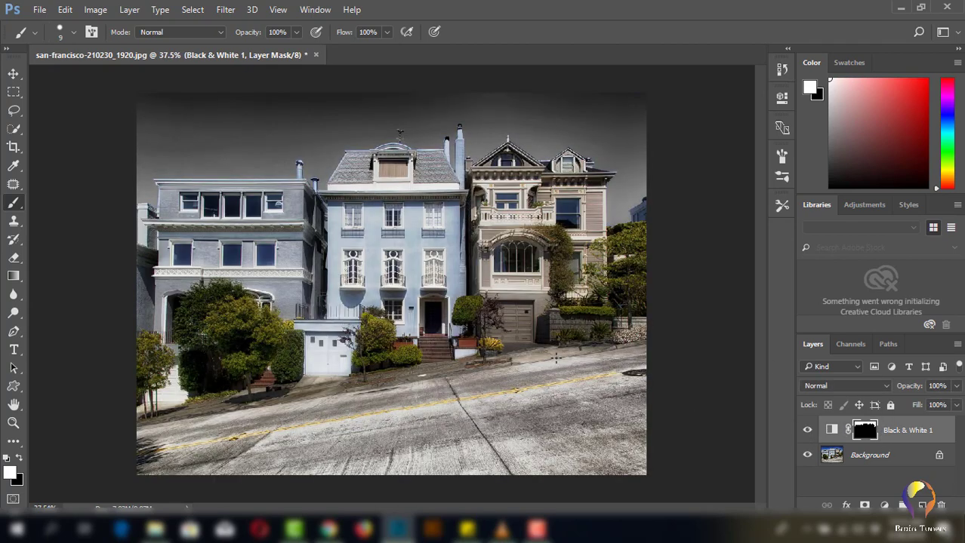
pyautogui.scroll(-1, 555, 343)
pyautogui.scroll(1, 498, 330)
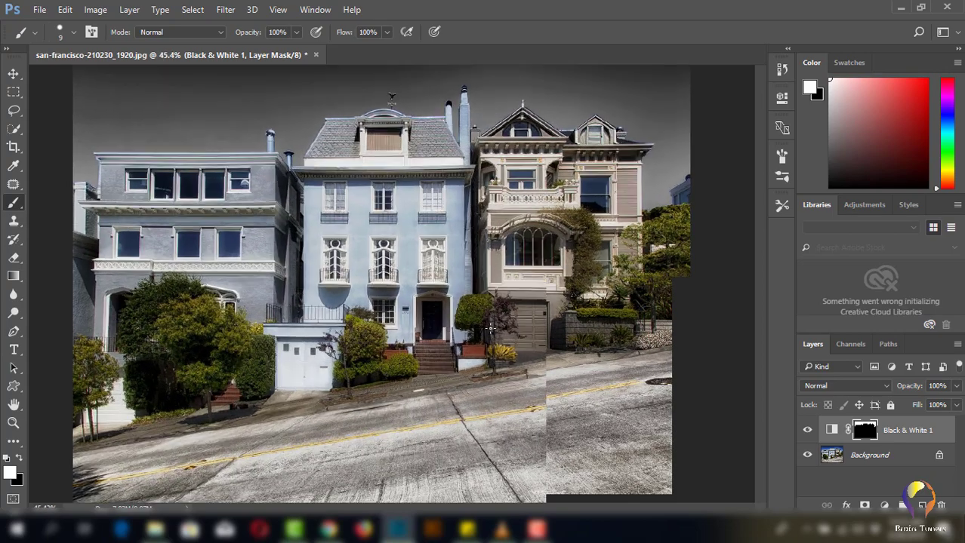
pyautogui.scroll(1, 499, 331)
pyautogui.scroll(2, 501, 332)
pyautogui.scroll(1, 501, 333)
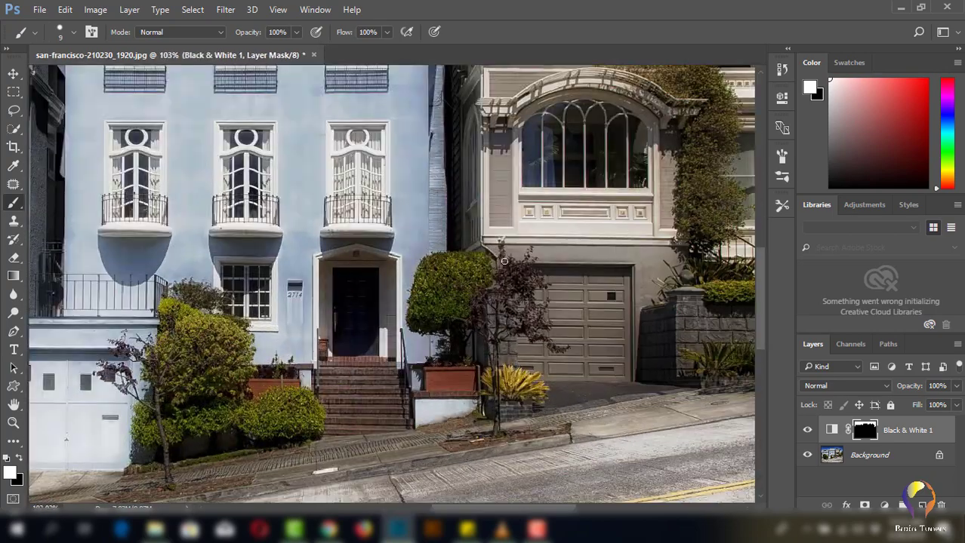
pyautogui.moveTo(425, 200); pyautogui.dragTo(589, 453)
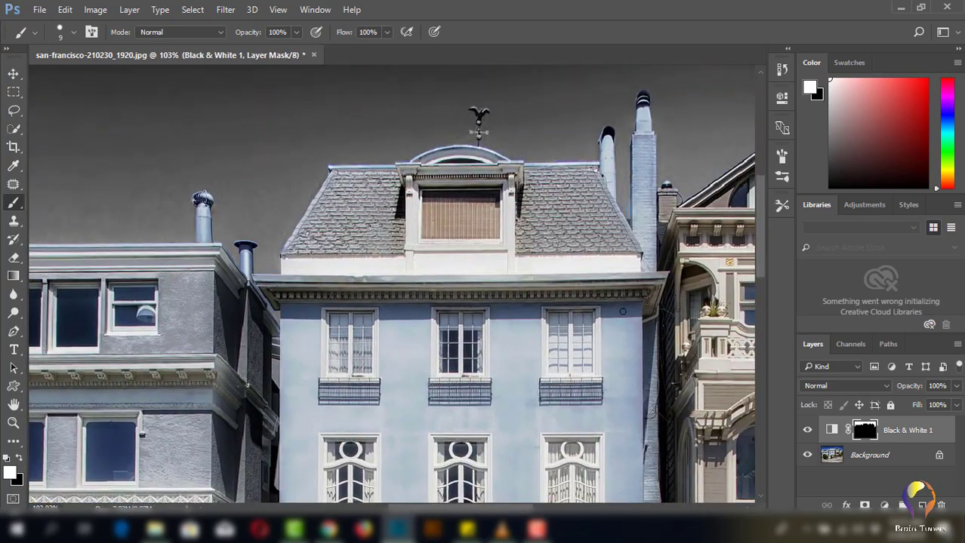
pyautogui.scroll(-1, 622, 311)
pyautogui.scroll(-1, 612, 332)
pyautogui.moveTo(670, 385)
pyautogui.mouseDown()
pyautogui.moveTo(540, 281)
pyautogui.moveTo(526, 283)
pyautogui.mouseUp()
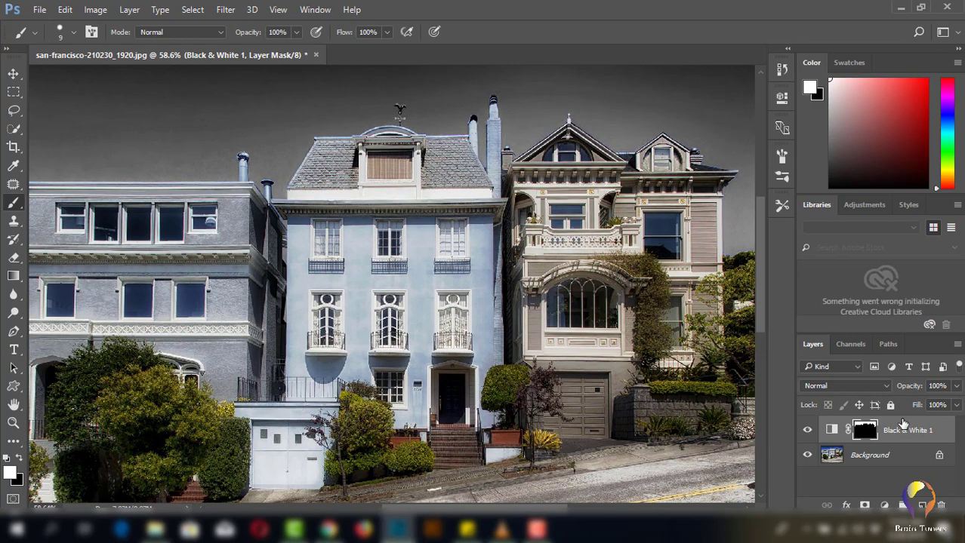
pyautogui.scroll(-1, 636, 377)
pyautogui.scroll(-1, 636, 378)
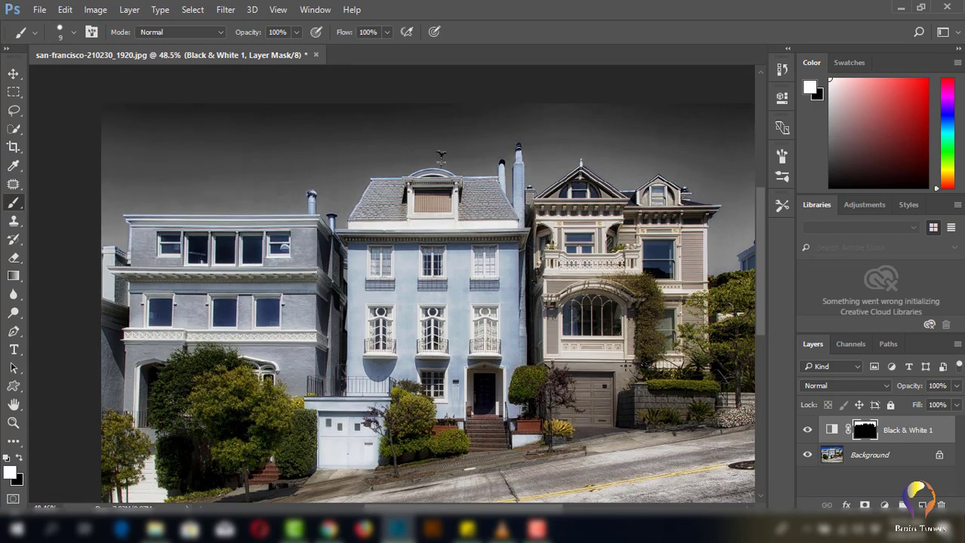
pyautogui.scroll(-1, 636, 378)
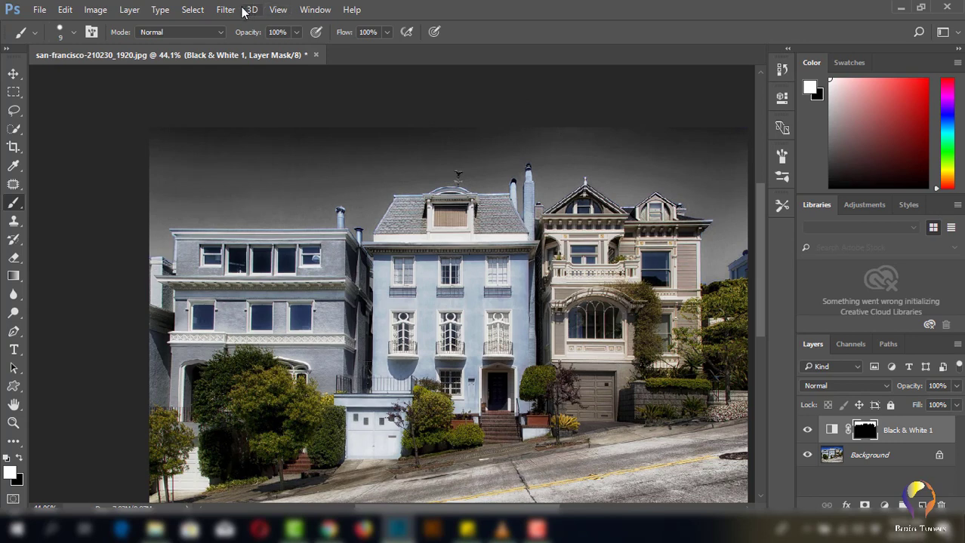
# Sample lower-image tones in Color Range, then cancel without applying a selection
pyautogui.click(200, 15)
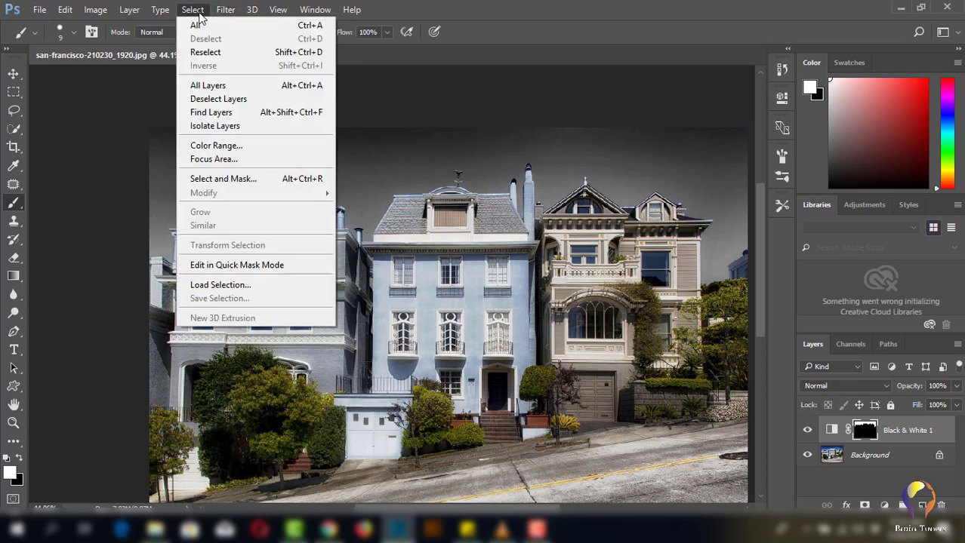
pyautogui.click(232, 148)
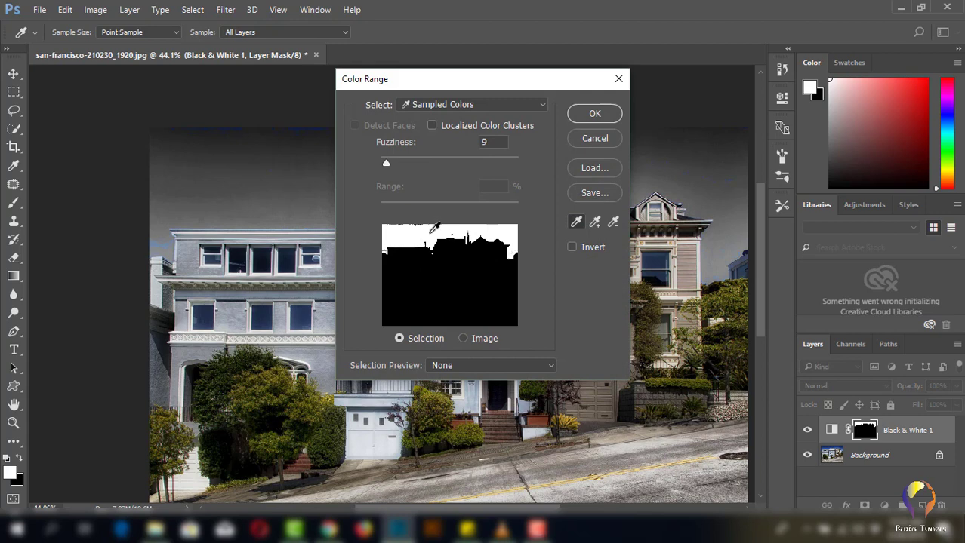
pyautogui.click(595, 222)
pyautogui.click(491, 302)
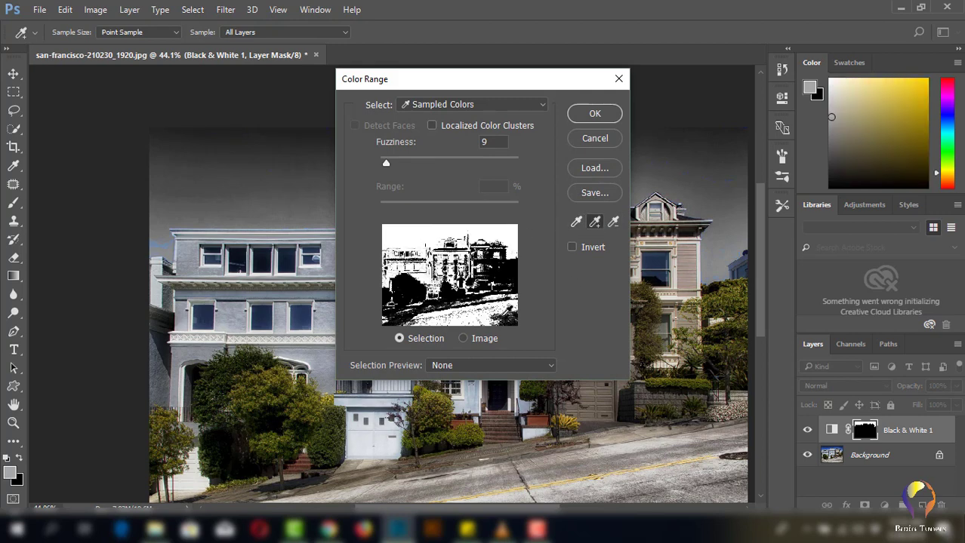
pyautogui.click(507, 308)
pyautogui.click(517, 311)
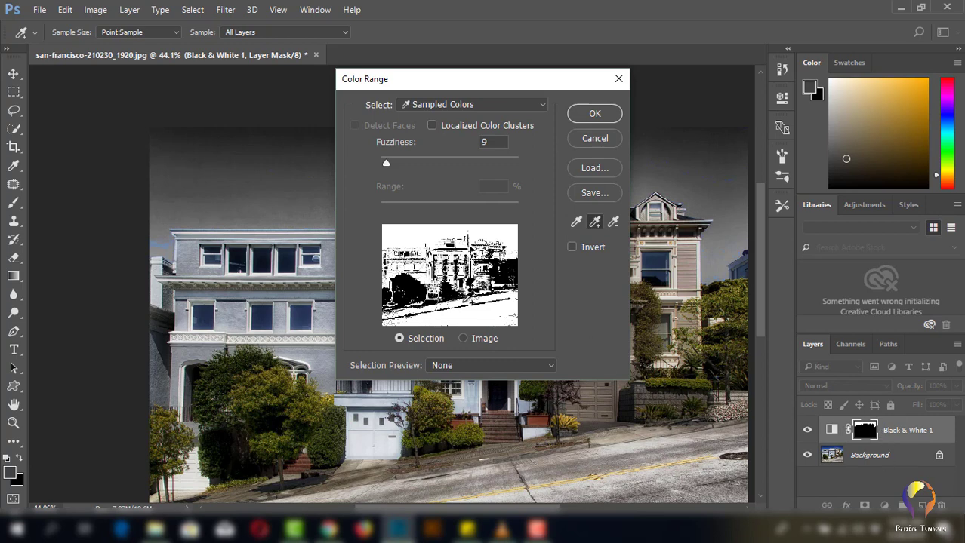
pyautogui.click(516, 253)
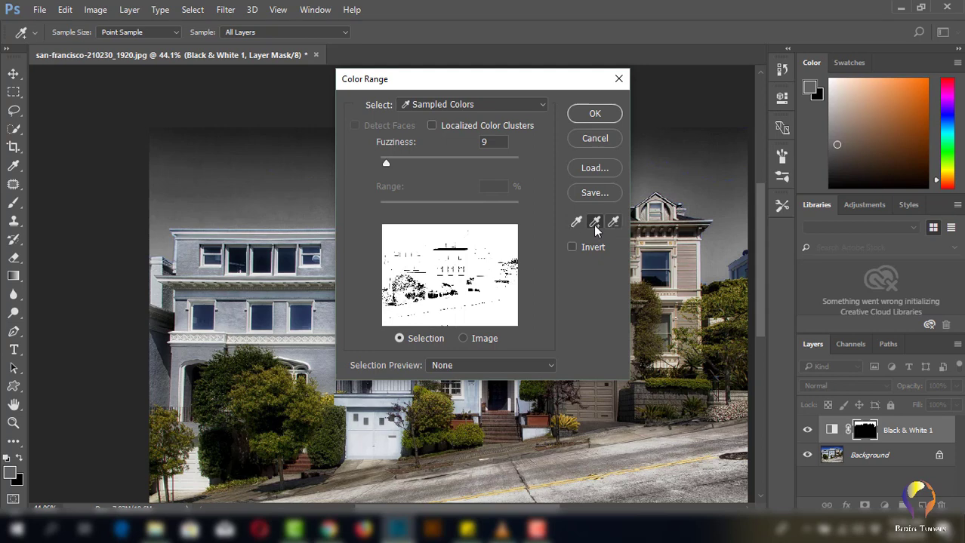
pyautogui.click(595, 139)
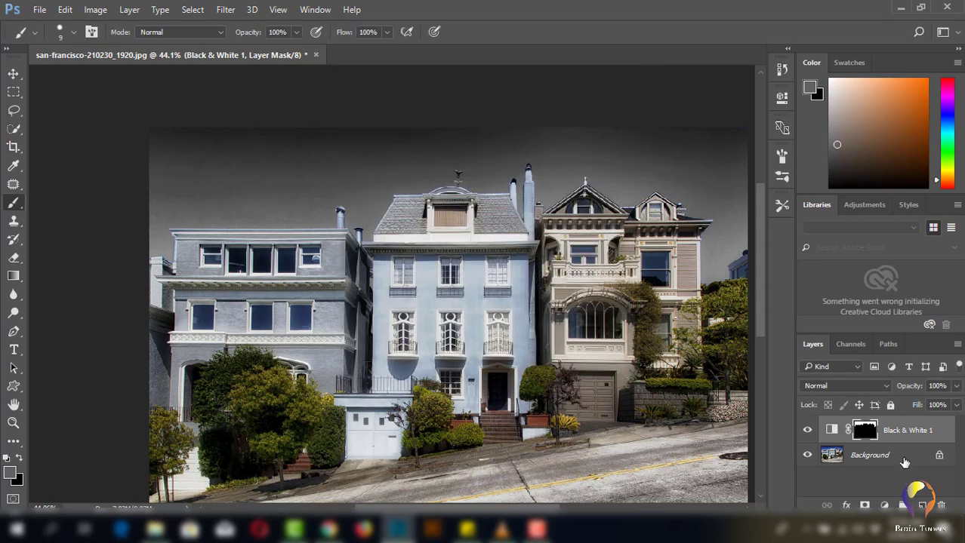
# Reopen Color Range on the Background layer, sample a colour and minimise fuzziness
pyautogui.click(905, 456)
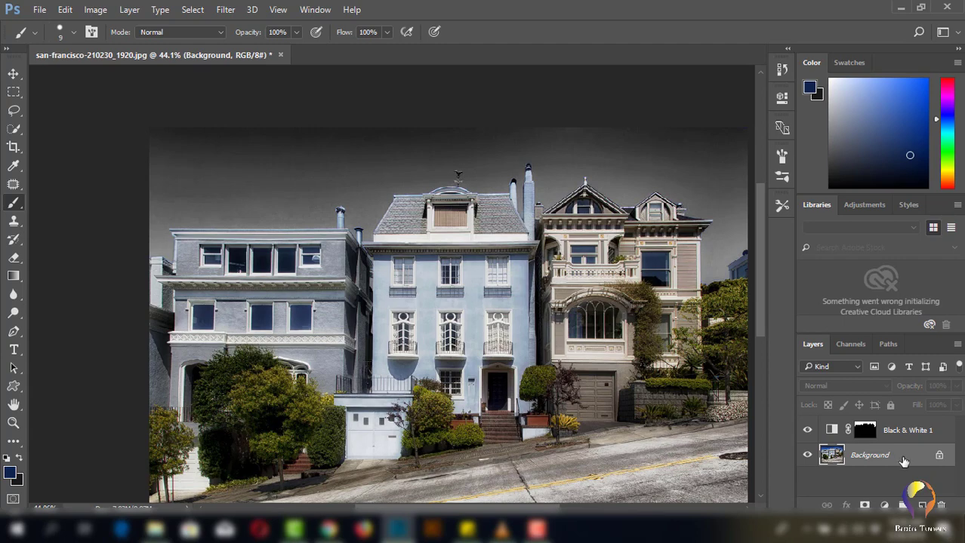
pyautogui.click(193, 9)
pyautogui.click(221, 147)
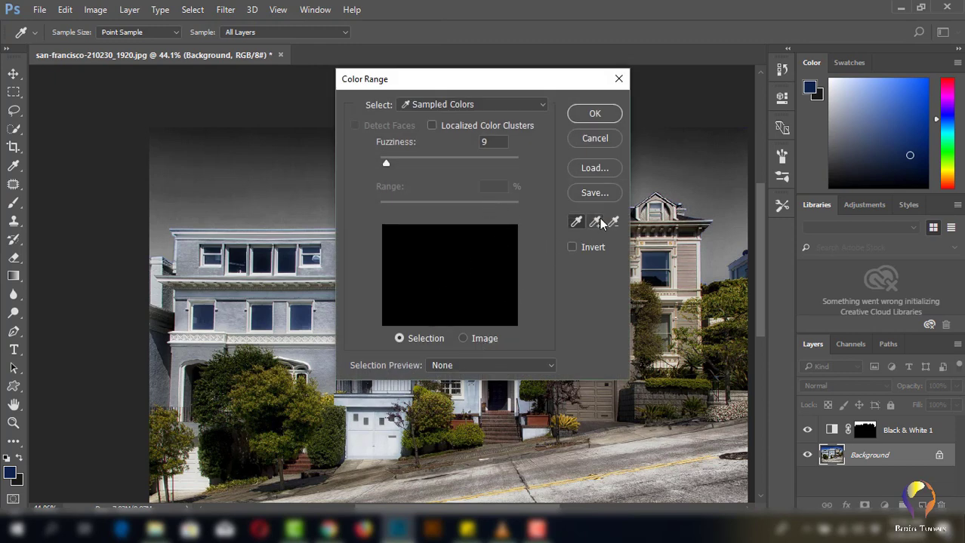
pyautogui.click(595, 222)
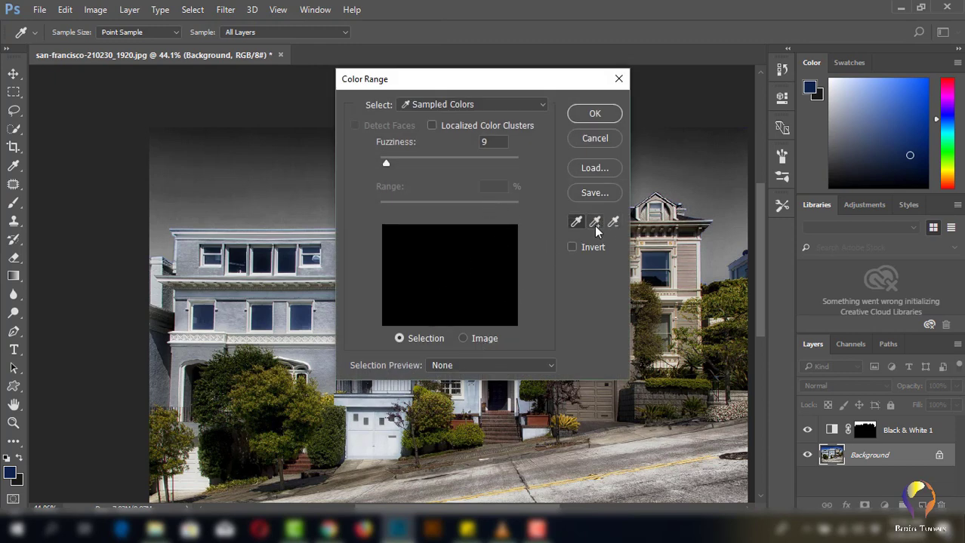
pyautogui.click(501, 300)
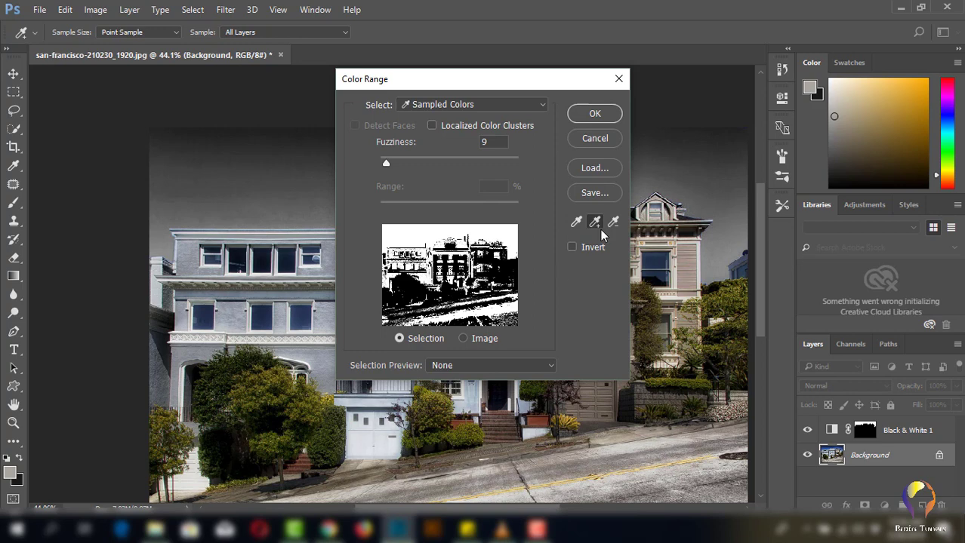
pyautogui.moveTo(402, 165); pyautogui.dragTo(388, 164)
# Try the Highlights, Midtones and Shadows presets in Color Range
pyautogui.click(471, 104)
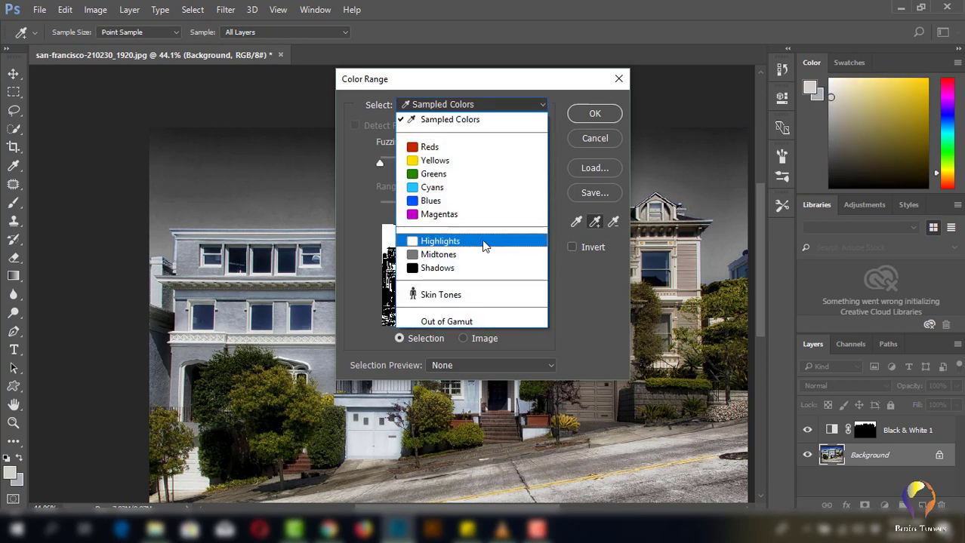
pyautogui.click(481, 240)
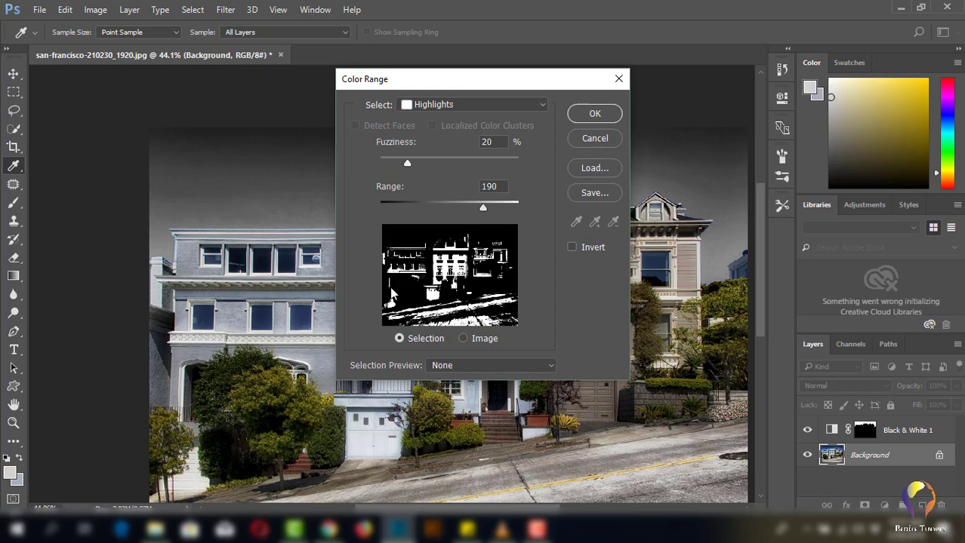
pyautogui.click(530, 104)
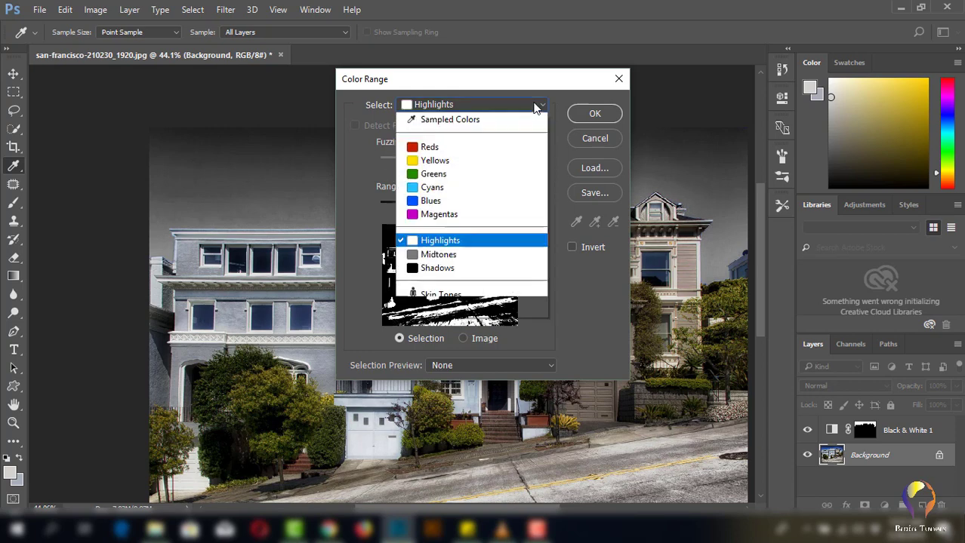
pyautogui.click(453, 252)
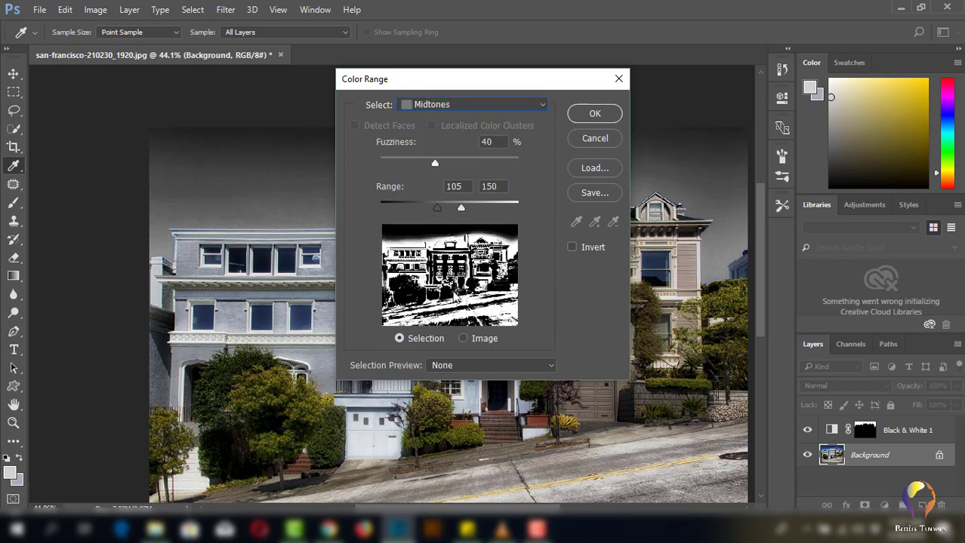
pyautogui.click(538, 109)
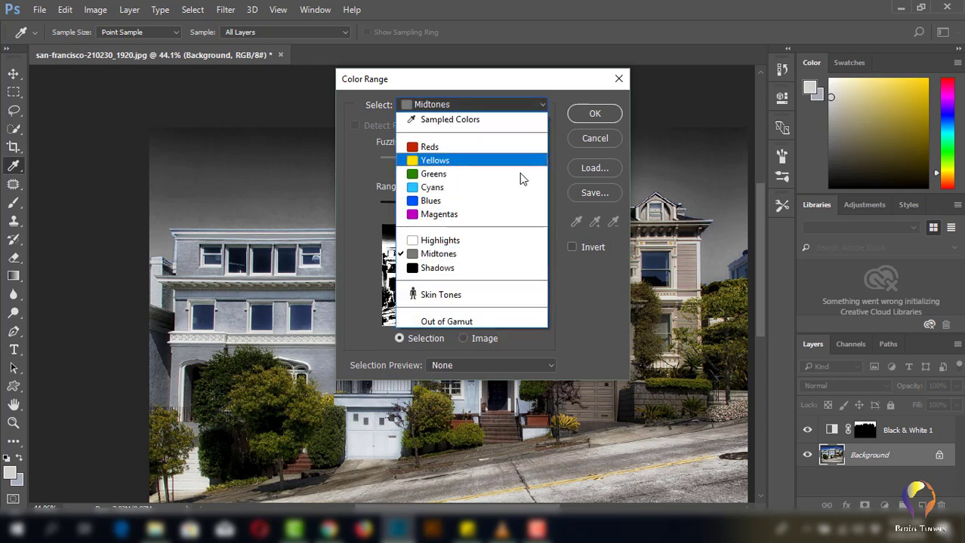
pyautogui.click(473, 269)
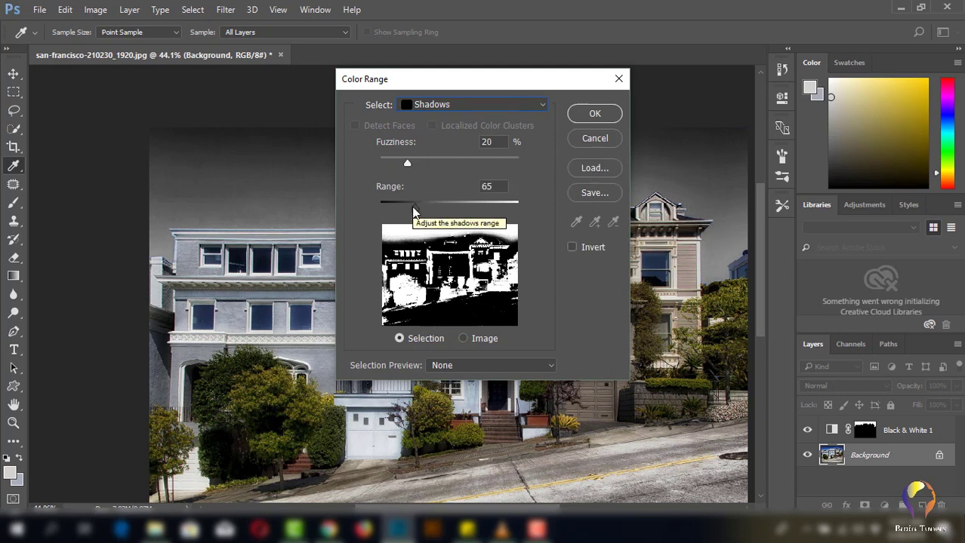
# Set Shadows Range to 53 and Fuzziness to 12 with a Grayscale canvas preview
pyautogui.moveTo(413, 208); pyautogui.dragTo(409, 207)
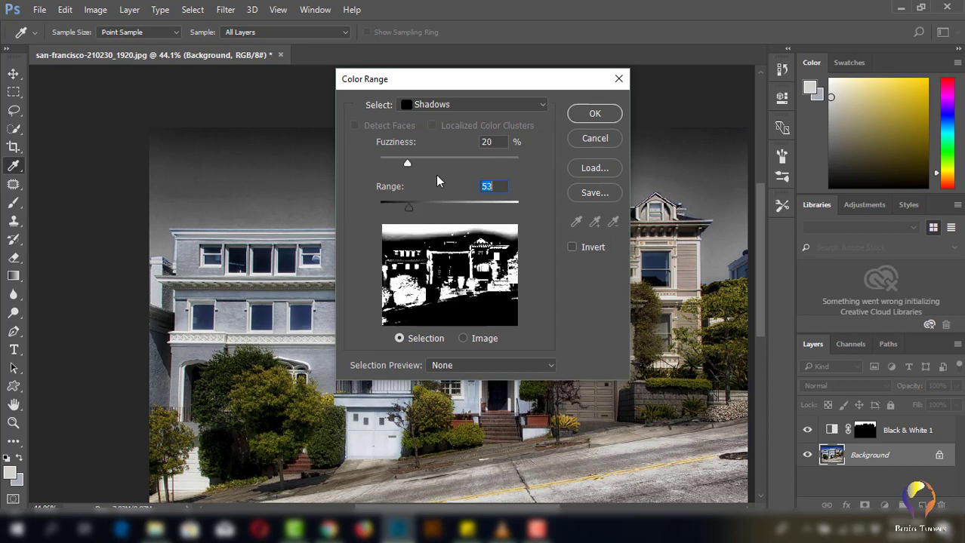
pyautogui.moveTo(407, 163); pyautogui.dragTo(397, 166)
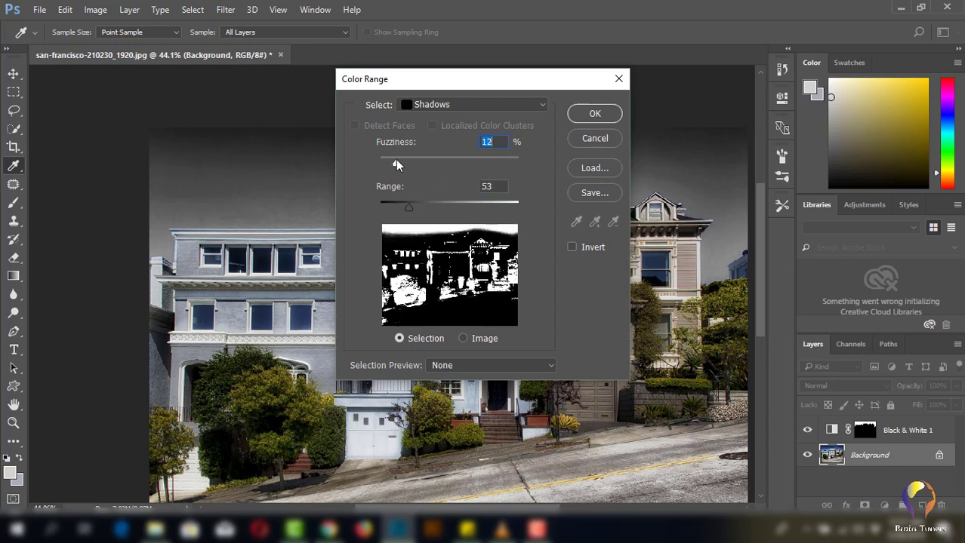
pyautogui.click(550, 367)
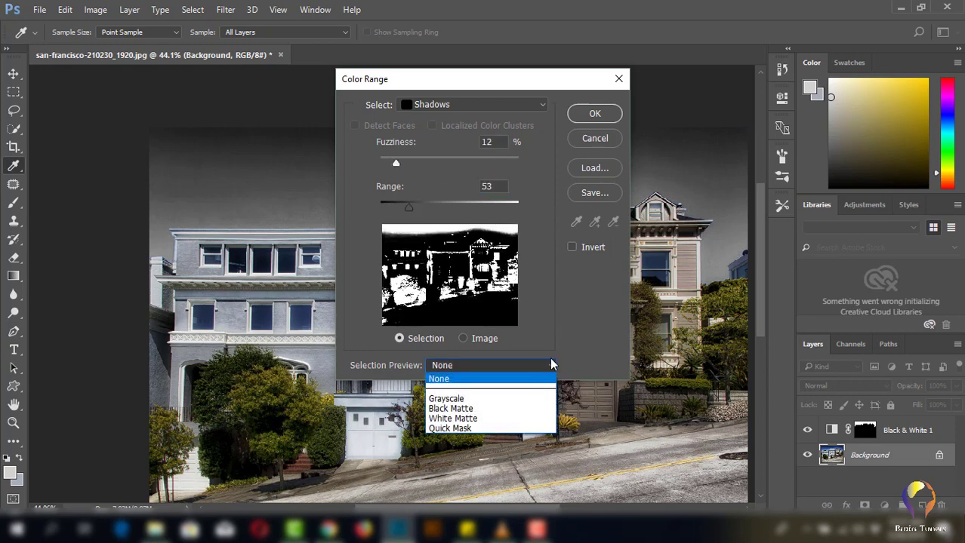
pyautogui.click(468, 400)
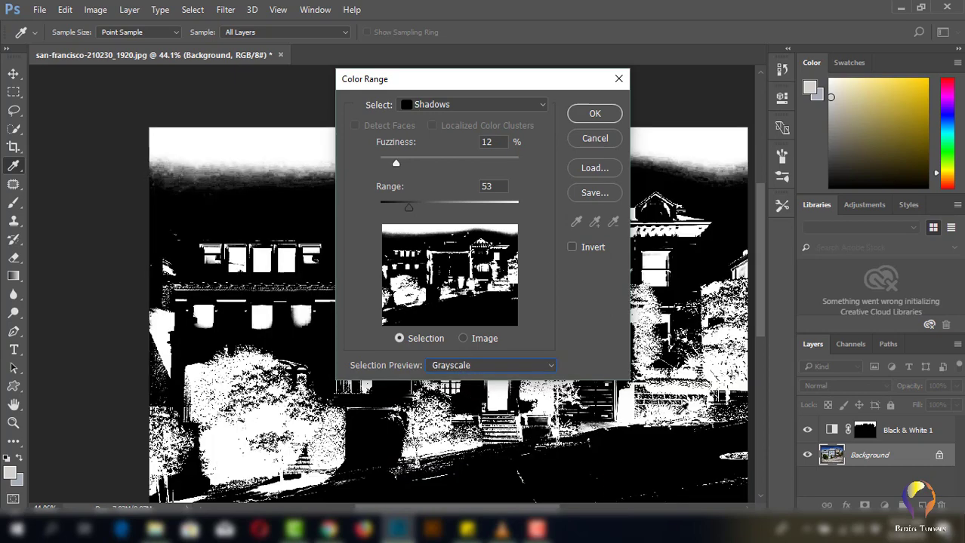
pyautogui.moveTo(539, 78); pyautogui.dragTo(853, 62)
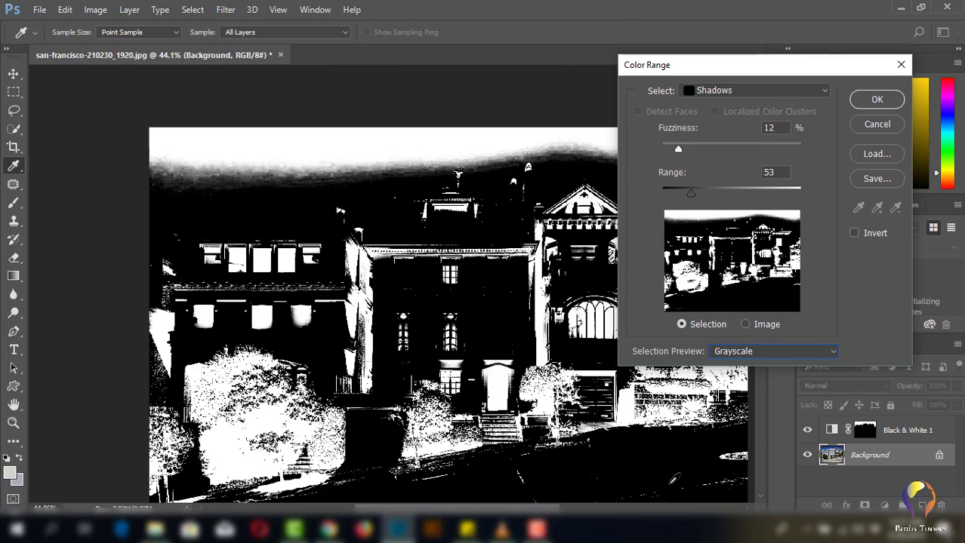
pyautogui.click(295, 214)
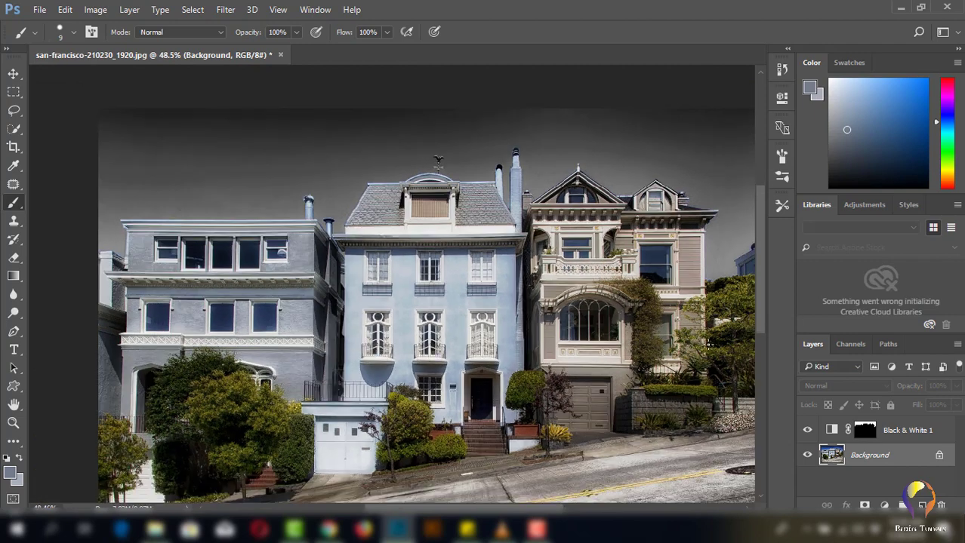
# Open Color Range, try the Skin Tones preset, then return to Sampled Colors
pyautogui.scroll(-1, 711, 341)
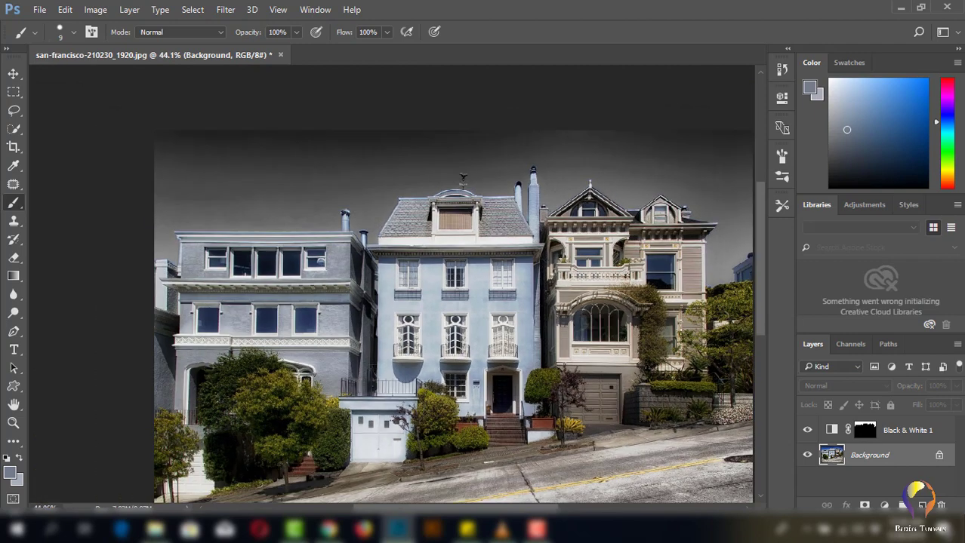
pyautogui.click(192, 9)
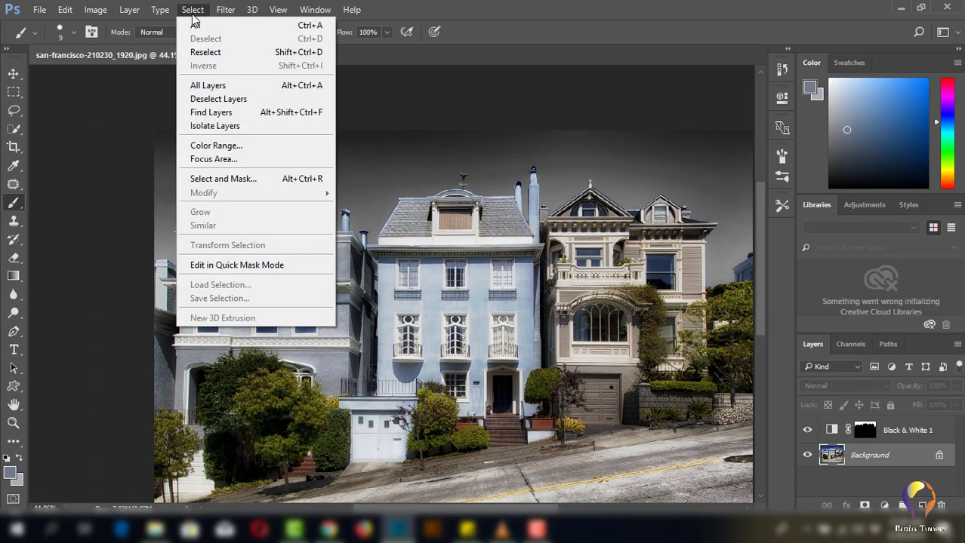
pyautogui.click(215, 144)
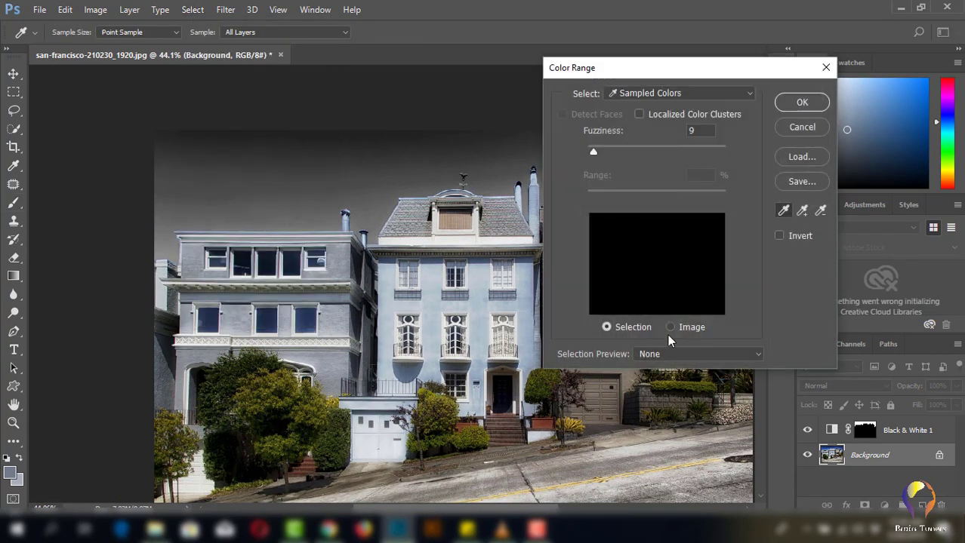
pyautogui.click(747, 94)
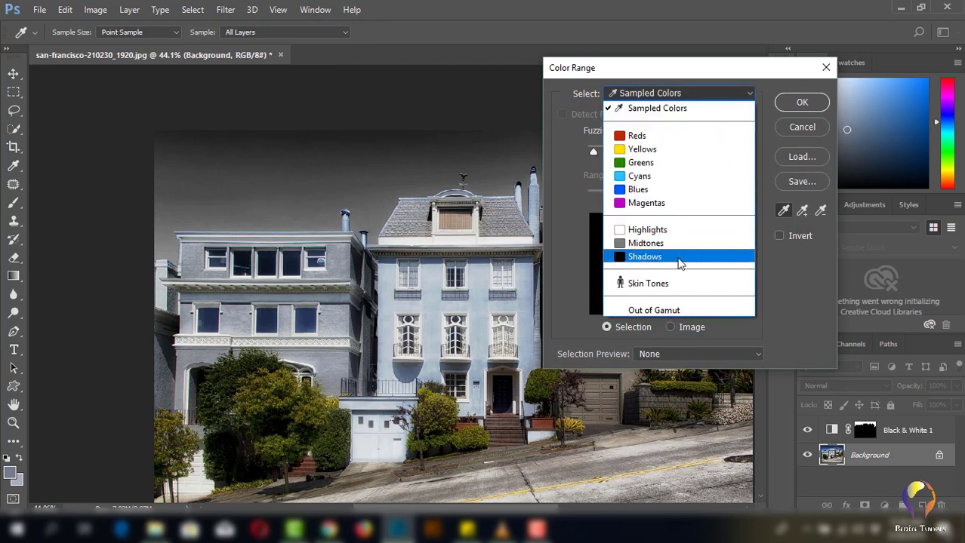
pyautogui.click(674, 283)
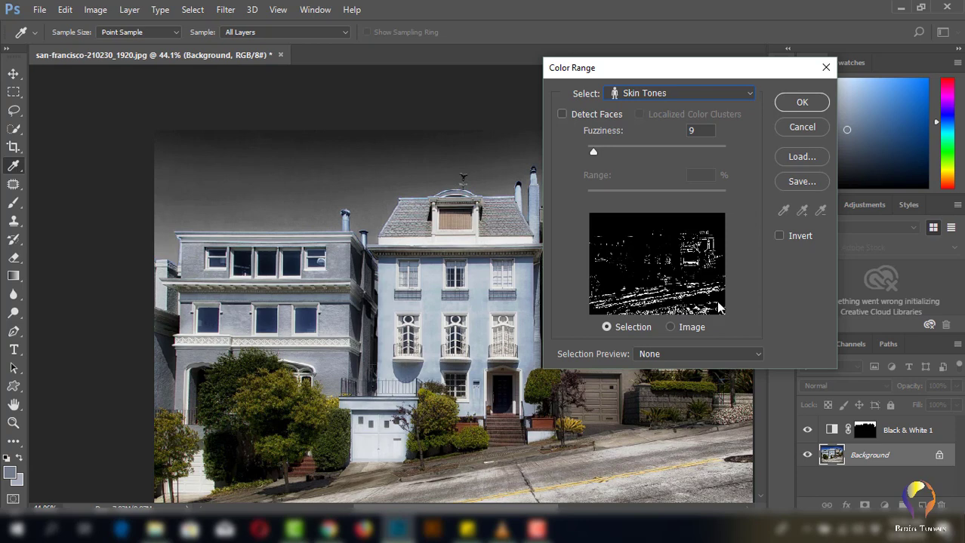
pyautogui.click(739, 94)
pyautogui.click(664, 105)
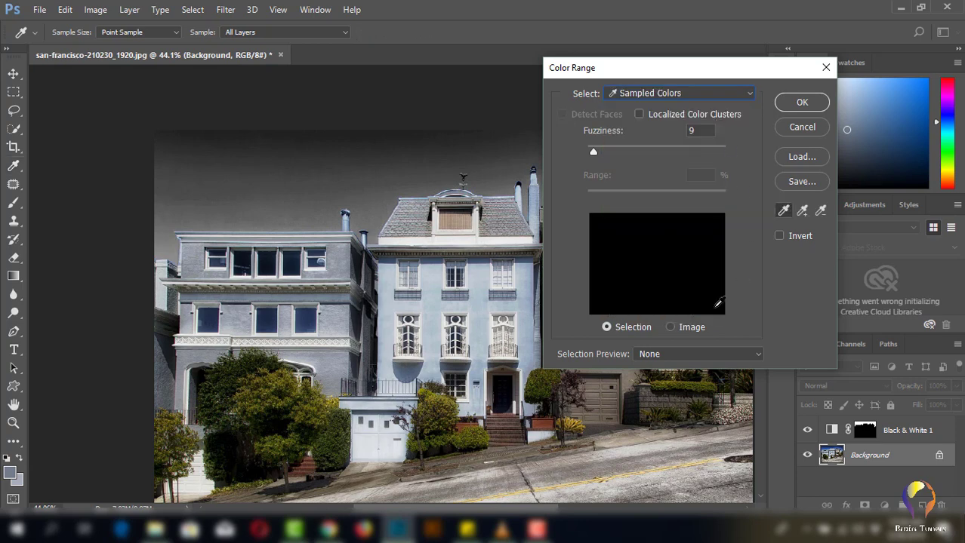
# Sample the pale grey road tones, adding more with Add to Sample, preview the mask and confirm
pyautogui.click(672, 327)
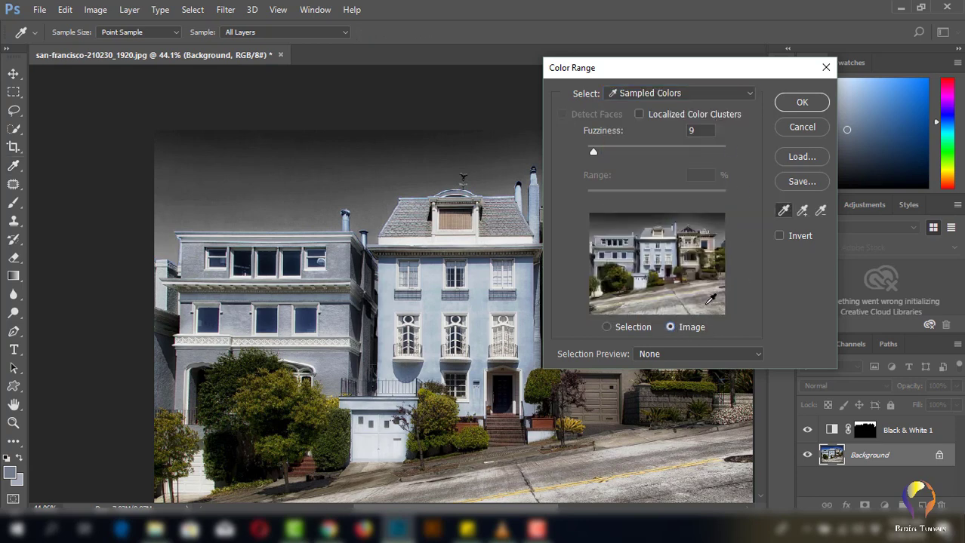
pyautogui.click(710, 303)
pyautogui.moveTo(713, 302); pyautogui.dragTo(666, 303)
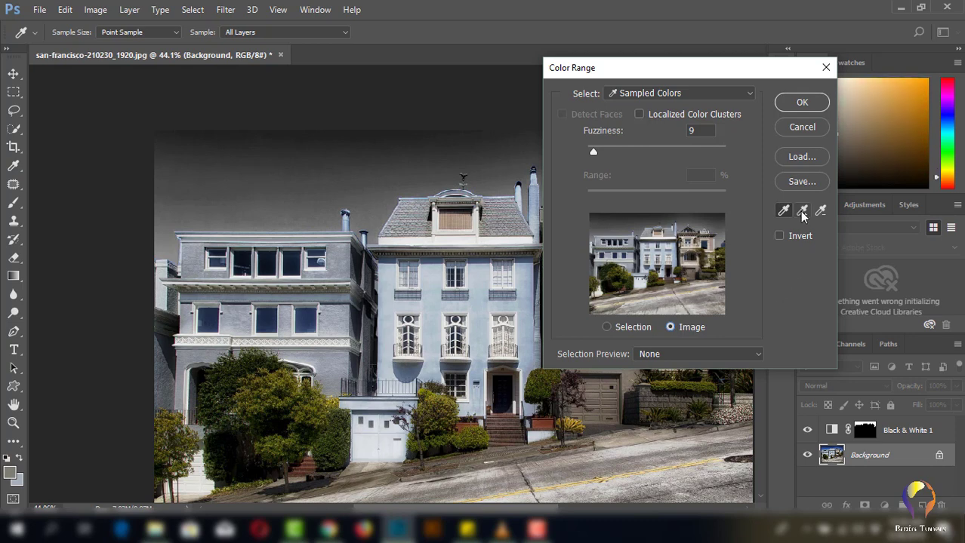
pyautogui.click(801, 210)
pyautogui.click(700, 311)
pyautogui.moveTo(700, 310); pyautogui.dragTo(680, 296)
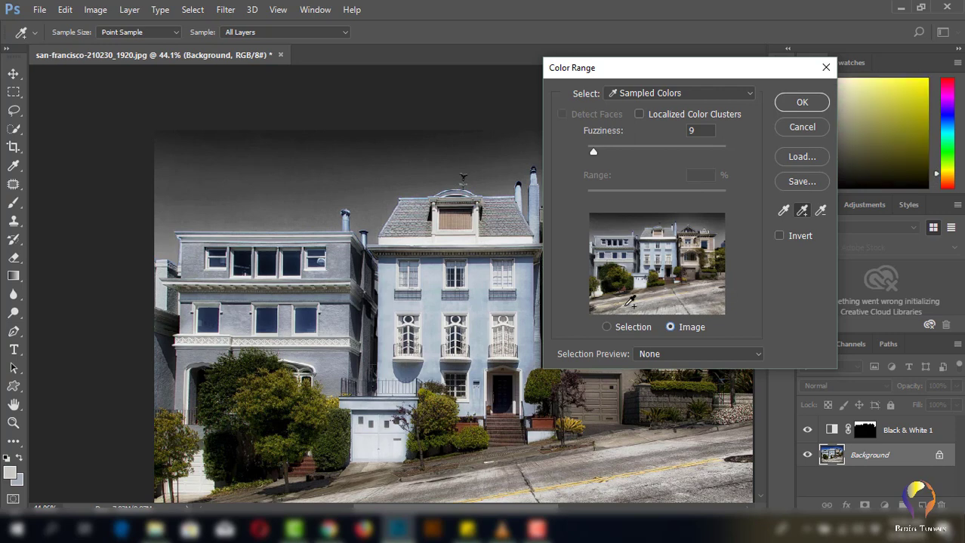
pyautogui.click(607, 327)
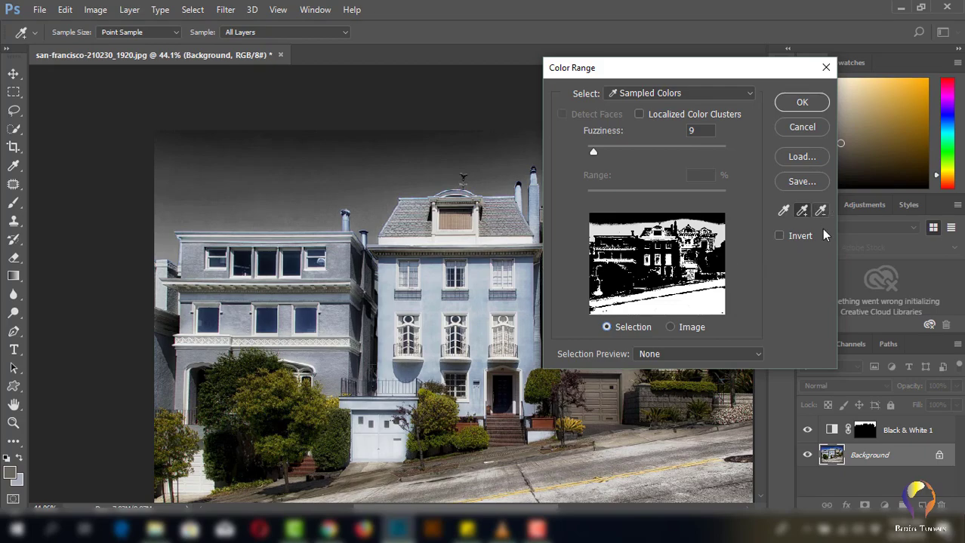
pyautogui.click(801, 102)
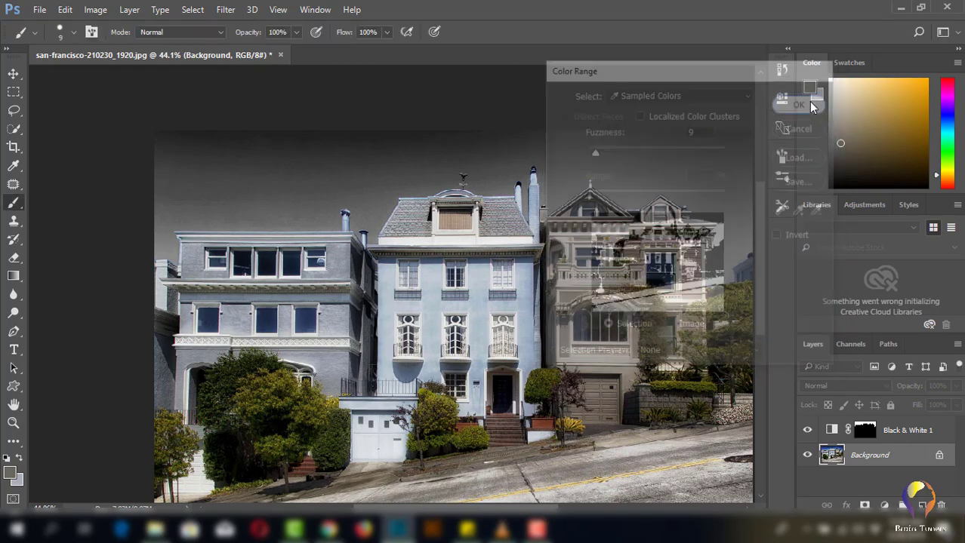
pyautogui.click(885, 505)
# Add a Black & White adjustment masked to the road selection with Yellows lowered to 38
pyautogui.click(882, 363)
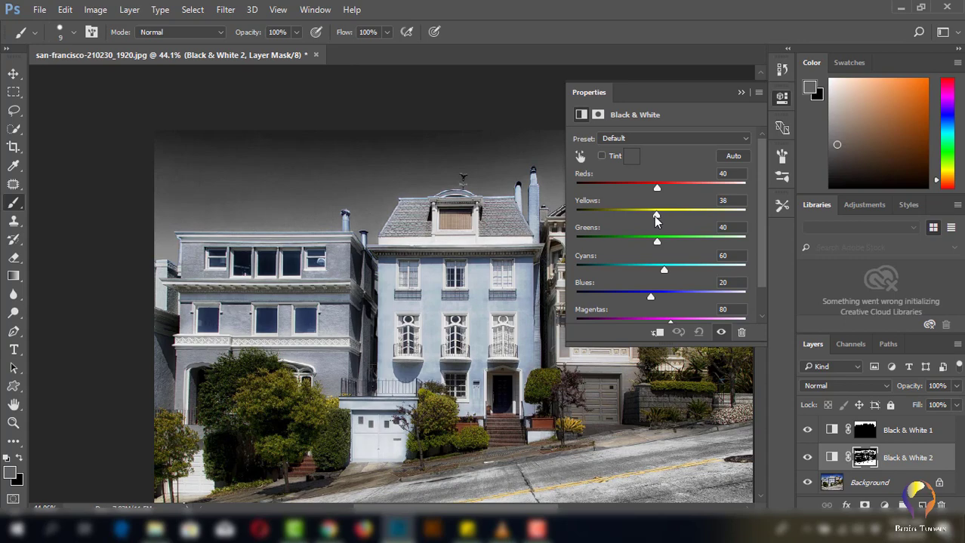
pyautogui.moveTo(662, 215); pyautogui.dragTo(646, 217)
pyautogui.click(740, 94)
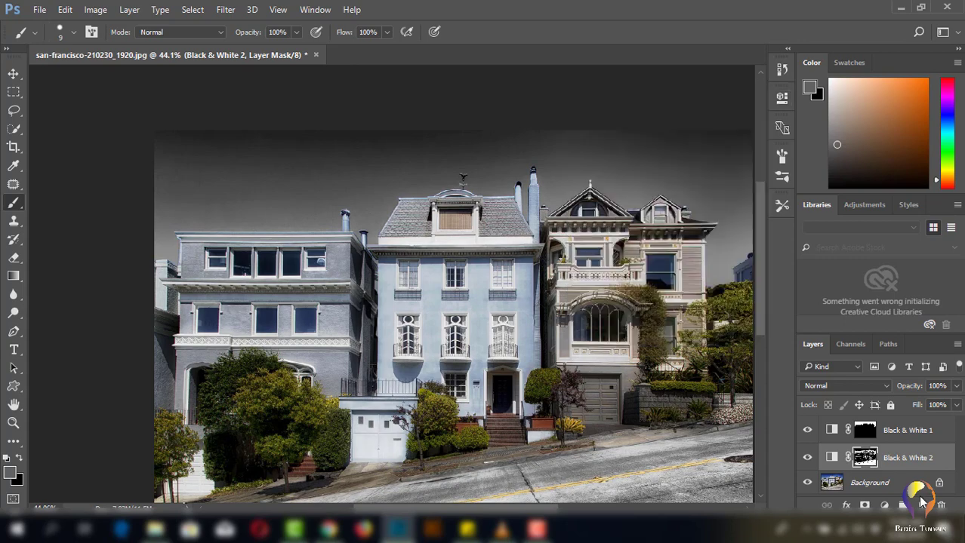
# Display the Black & White 2 mask alone, set black as painting colour and a 1200-pixel brush
pyautogui.keyDown('alt'); pyautogui.click(870, 461); pyautogui.keyUp('alt')
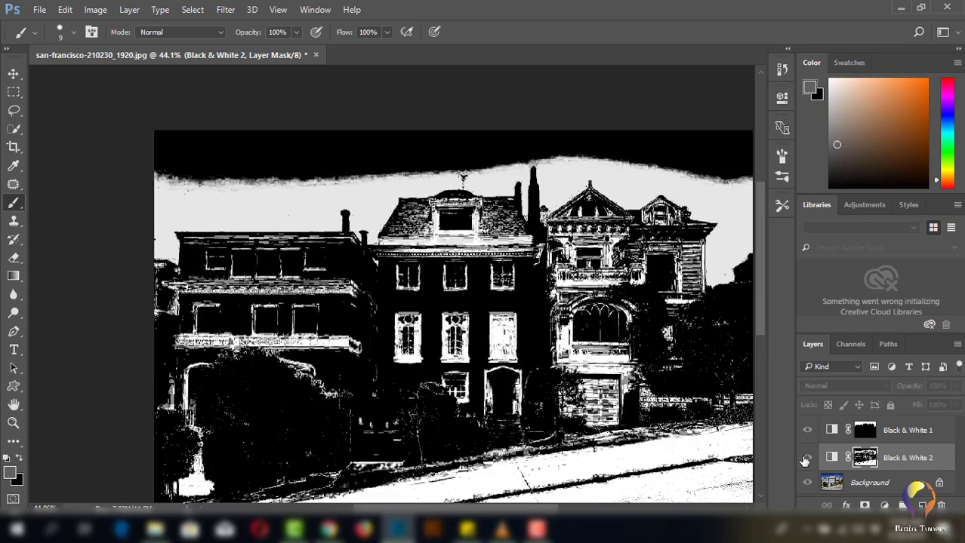
pyautogui.scroll(-1, 588, 438)
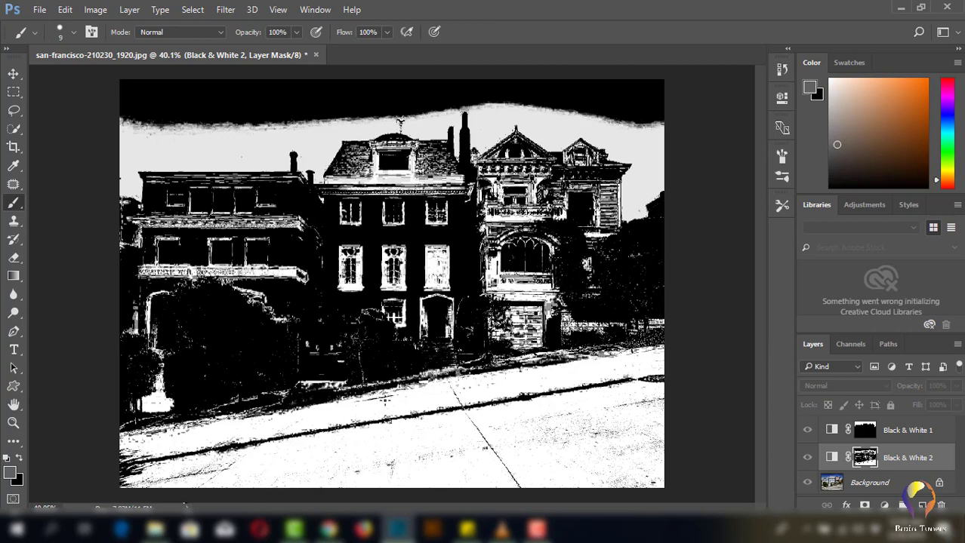
pyautogui.click(7, 460)
pyautogui.click(18, 482)
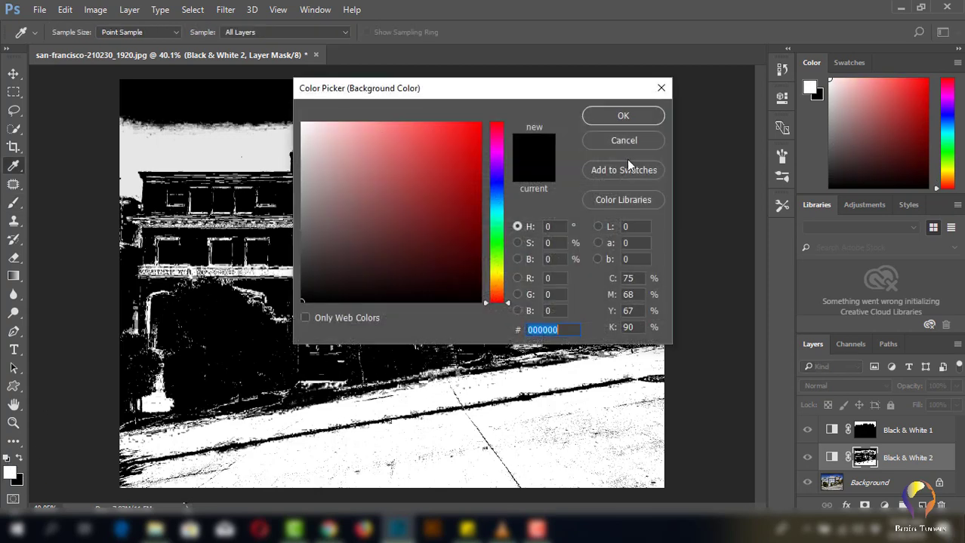
pyautogui.click(631, 142)
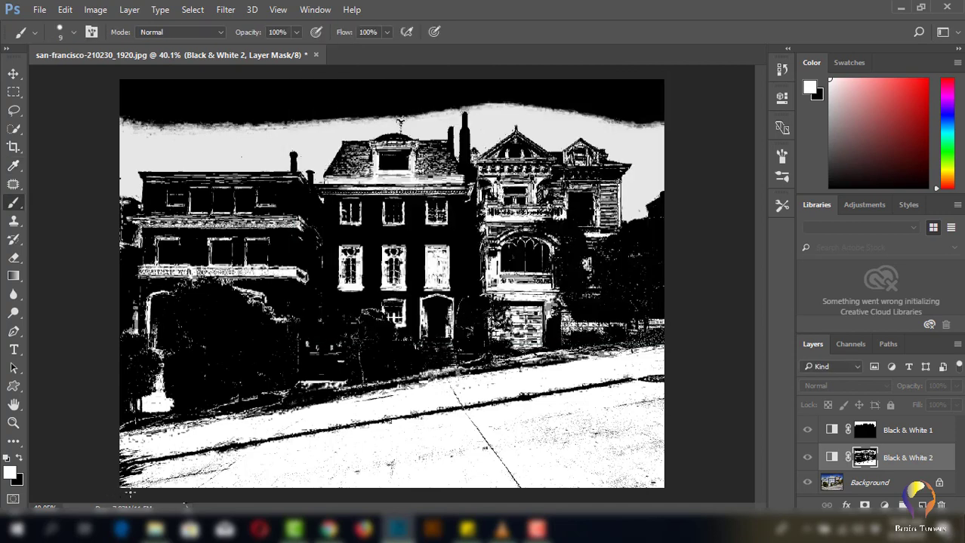
pyautogui.press('x')
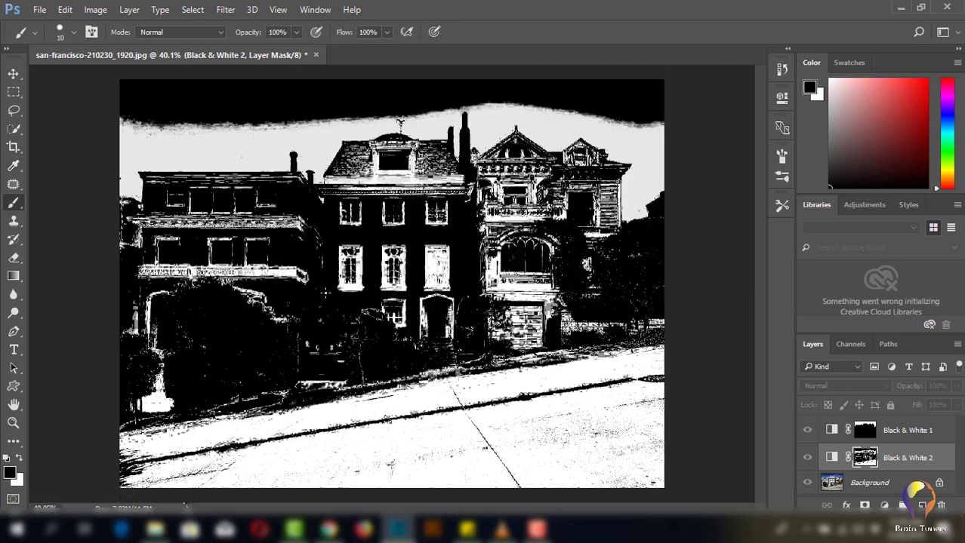
pyautogui.press(']')
pyautogui.press(']')
pyautogui.press(']')
pyautogui.press(']')
pyautogui.press(']')
pyautogui.press(']')
pyautogui.press(']')
pyautogui.press(']')
pyautogui.press(']')
pyautogui.press(']')
pyautogui.press(']')
pyautogui.press(']')
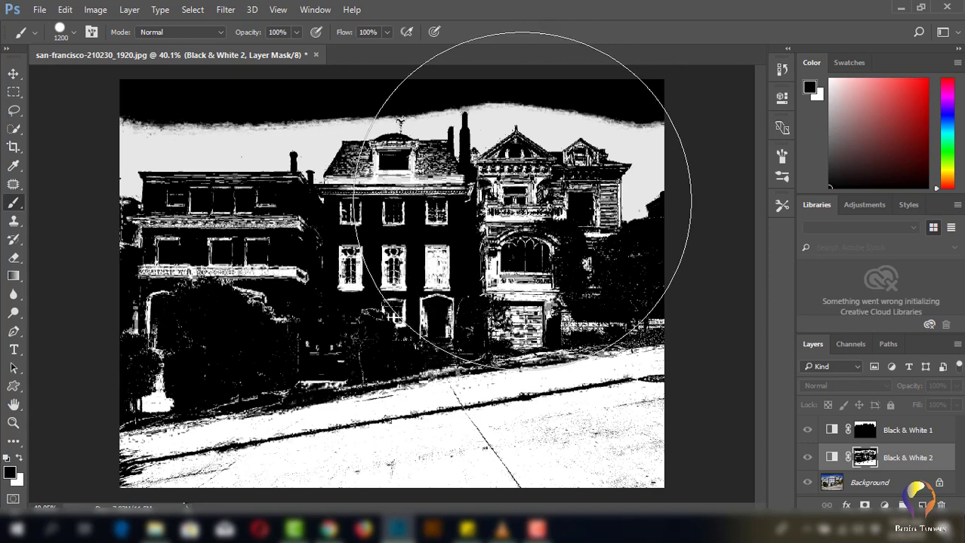
# Paint the houses and sky black on the mask, shrinking the brush to 400 pixels
pyautogui.moveTo(523, 201)
pyautogui.mouseDown()
pyautogui.moveTo(224, 206)
pyautogui.moveTo(155, 273)
pyautogui.moveTo(342, 223)
pyautogui.mouseUp()
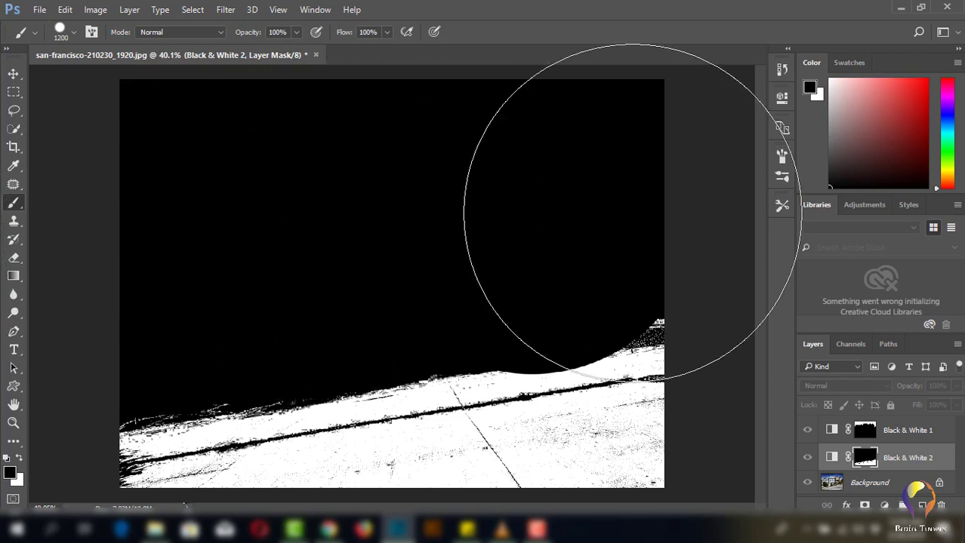
pyautogui.click(562, 182)
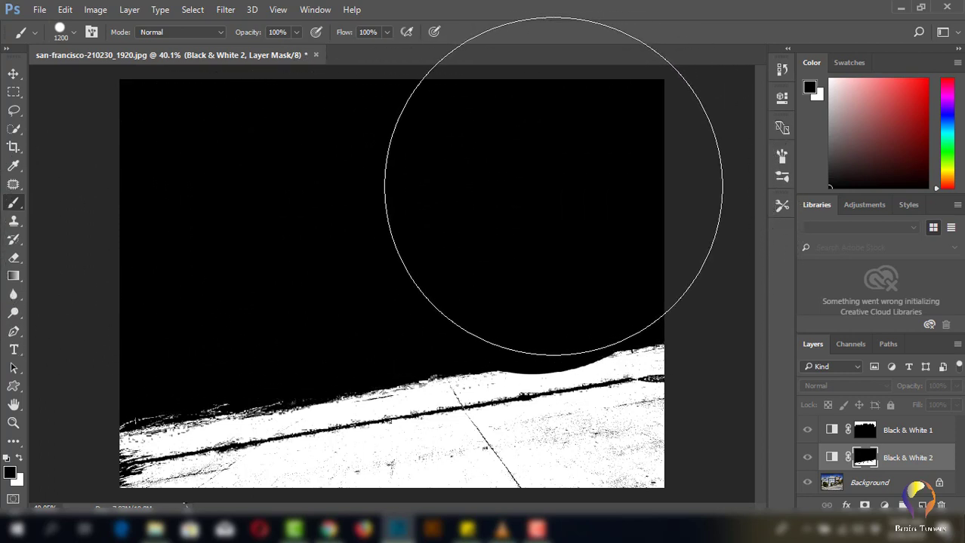
pyautogui.press('[')
pyautogui.press('[')
pyautogui.press('[')
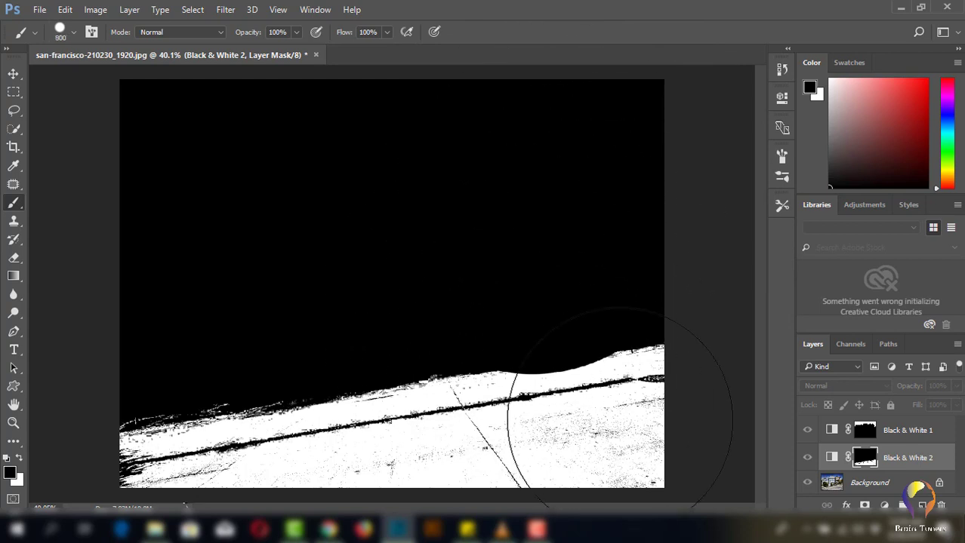
pyautogui.press('[')
pyautogui.press('[')
pyautogui.press('[')
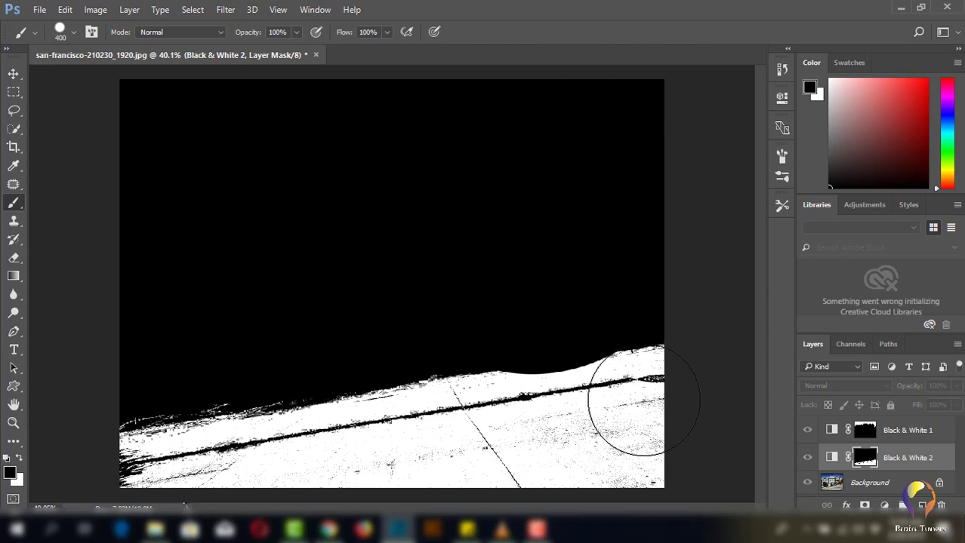
pyautogui.click(653, 403)
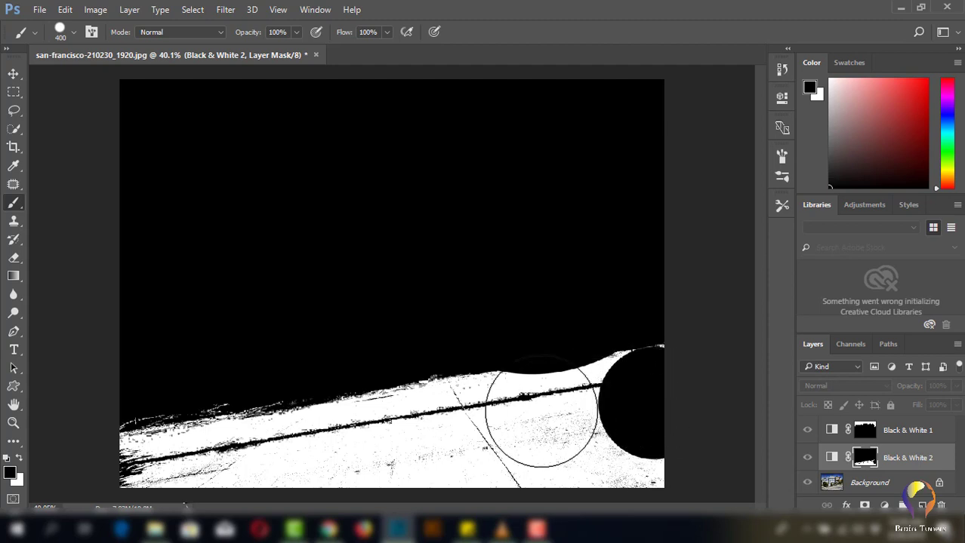
pyautogui.hotkey('ctrl', 'z')
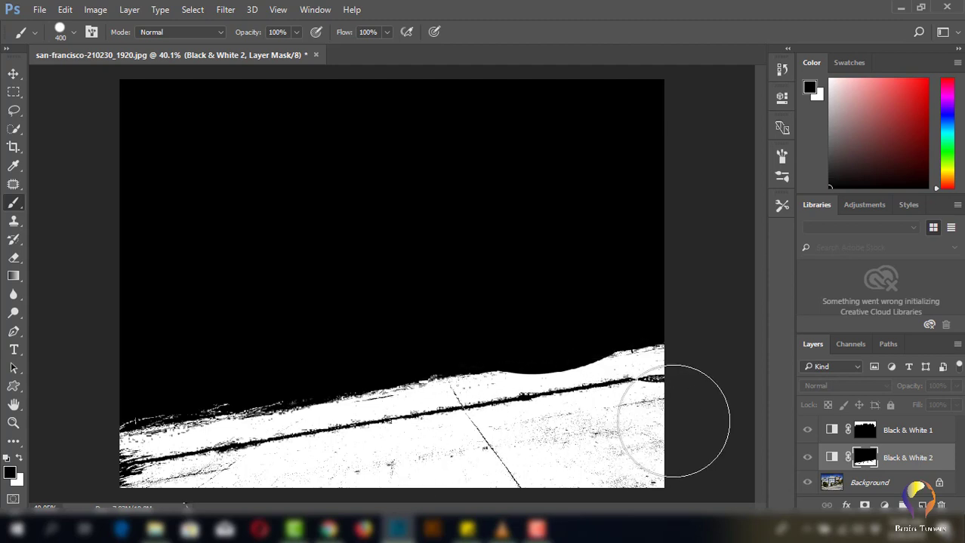
# Paint the whole road white on the mask, clearing its dark line and speckles
pyautogui.press('x')
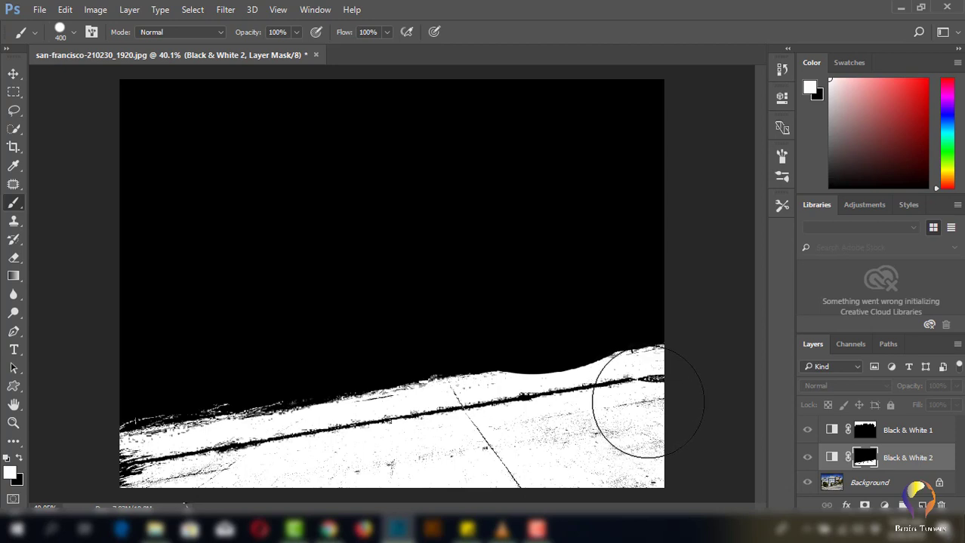
pyautogui.click(647, 403)
pyautogui.moveTo(470, 428)
pyautogui.mouseDown()
pyautogui.moveTo(528, 431)
pyautogui.moveTo(212, 471)
pyautogui.moveTo(157, 463)
pyautogui.mouseUp()
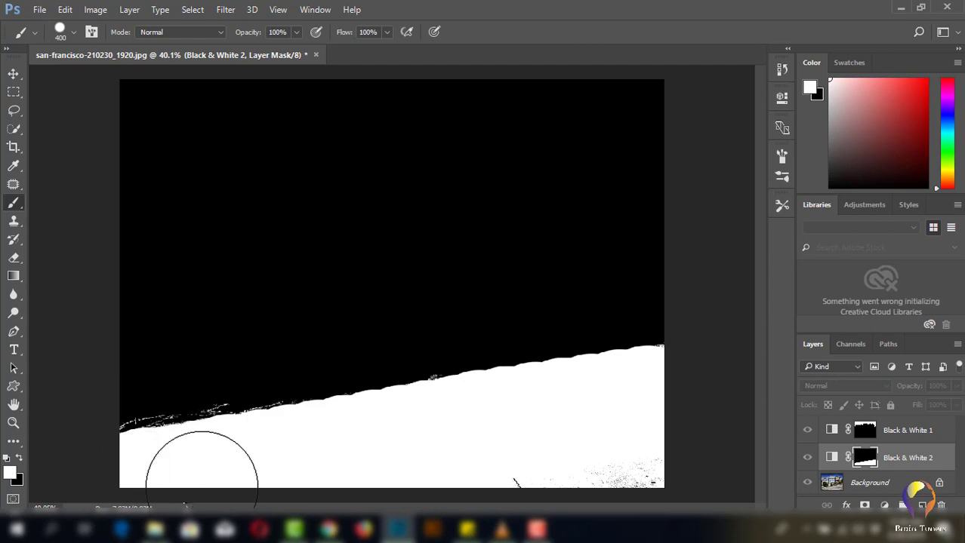
pyautogui.moveTo(603, 463); pyautogui.dragTo(489, 474)
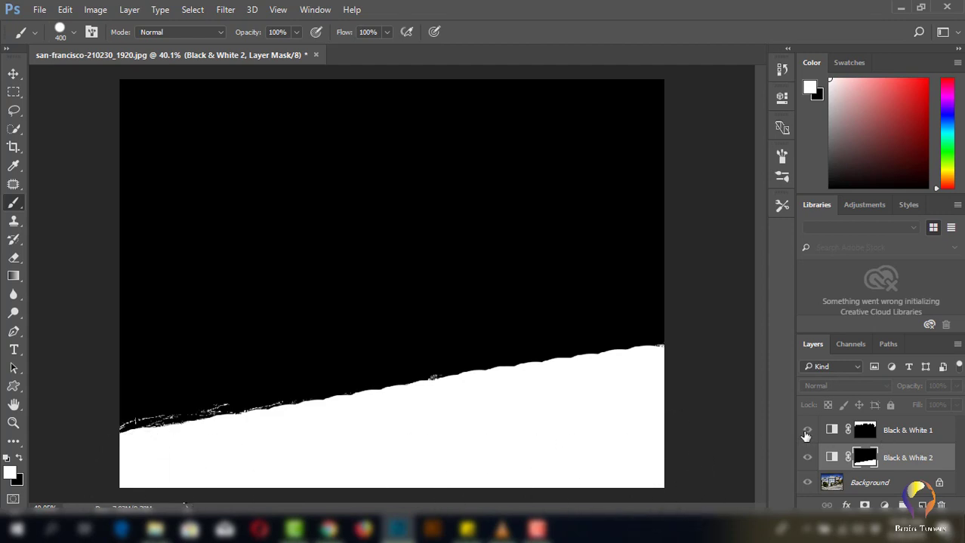
# Leave the Black & White 2 mask view and review the photo with its grey road and sky
pyautogui.click(806, 461)
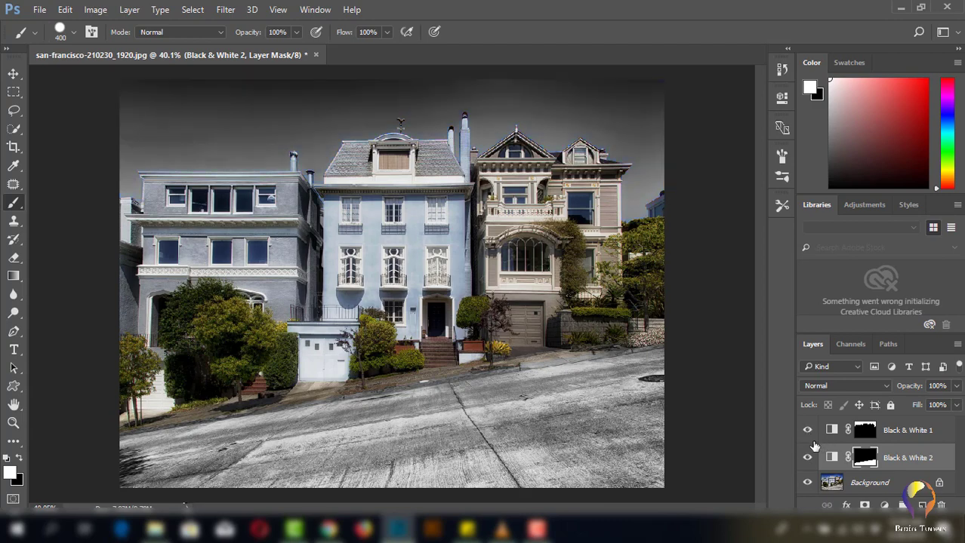
pyautogui.scroll(1, 610, 415)
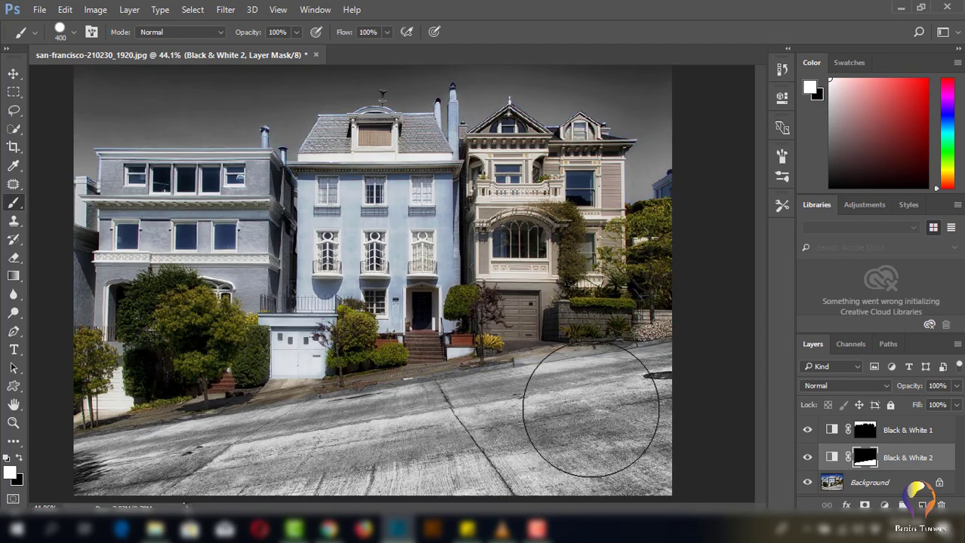
pyautogui.scroll(2, 597, 411)
pyautogui.scroll(-2, 661, 438)
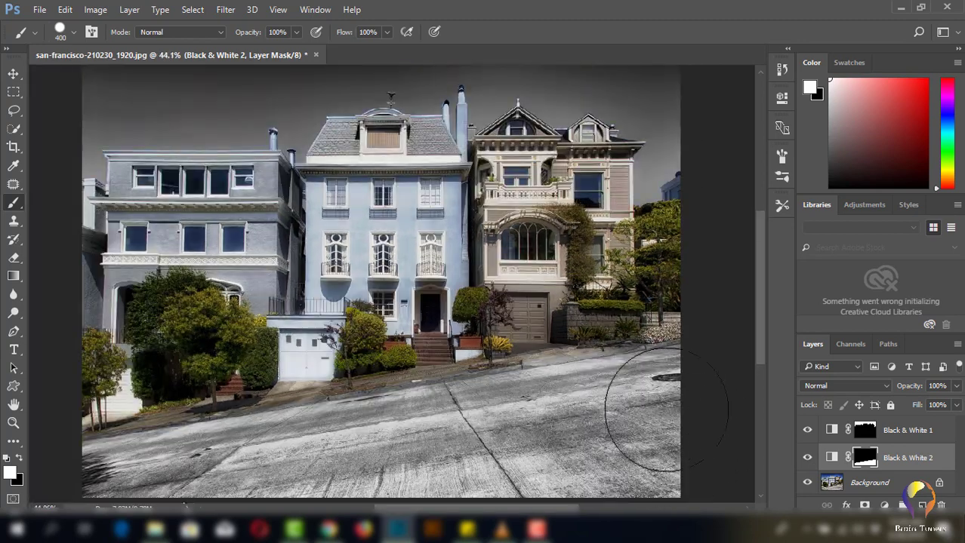